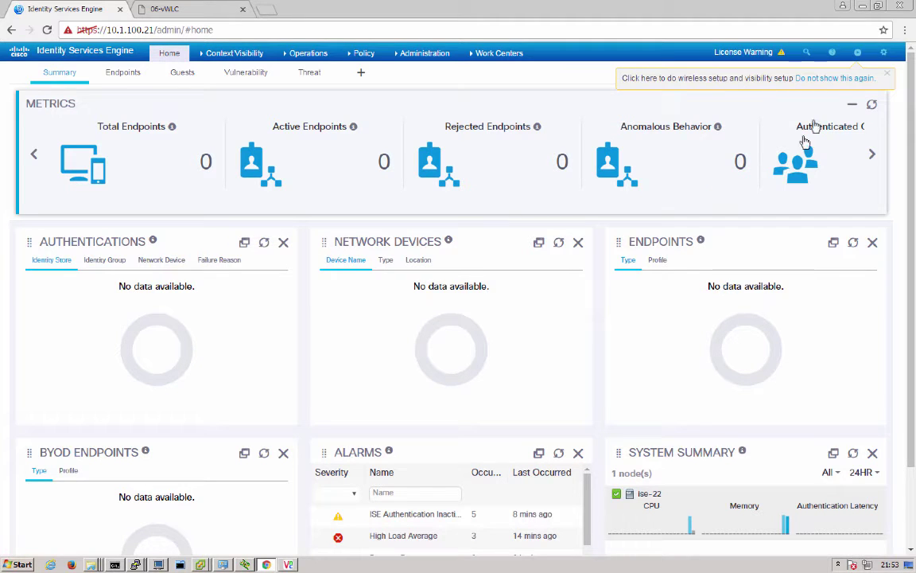
- Launch Wireless Setup from the header and start the 802.1X Secure Access flow
left_click(857, 53)
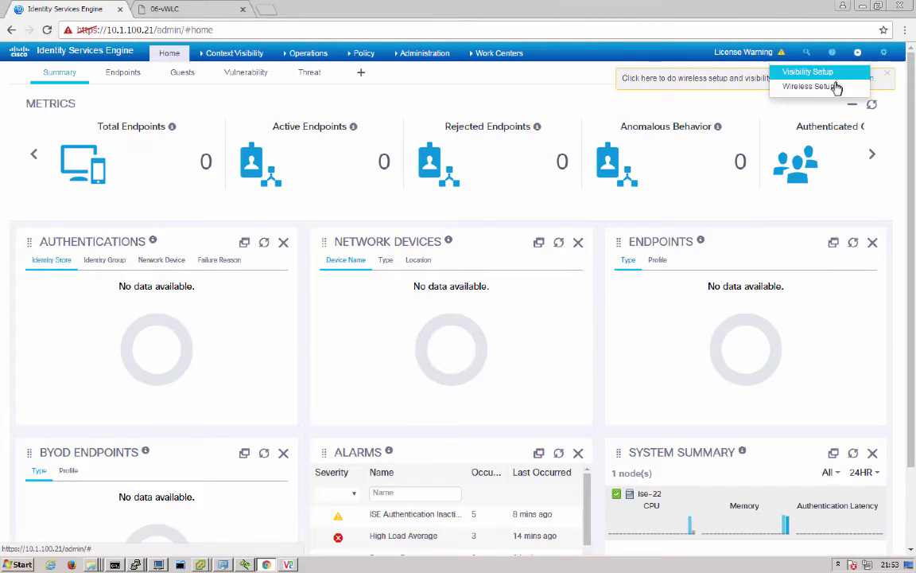
left_click(808, 86)
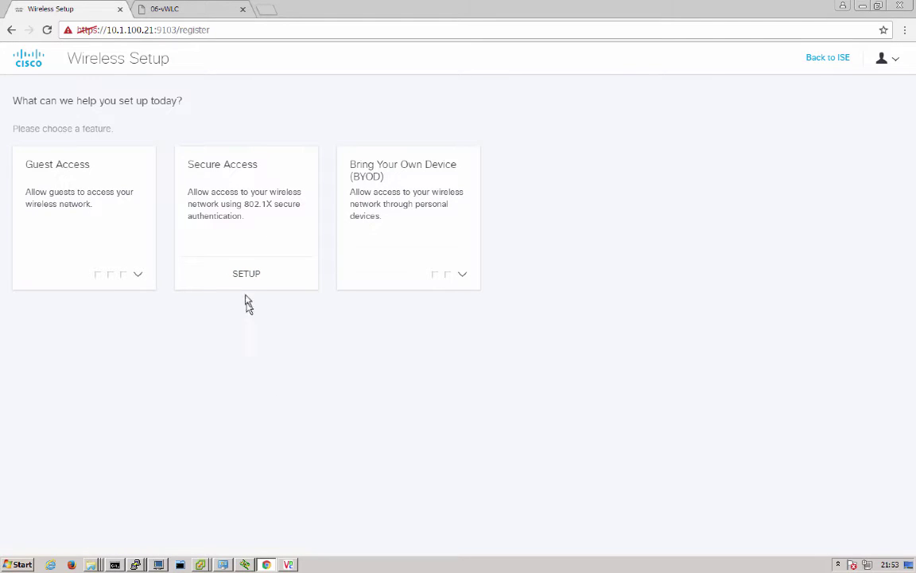
left_click(246, 279)
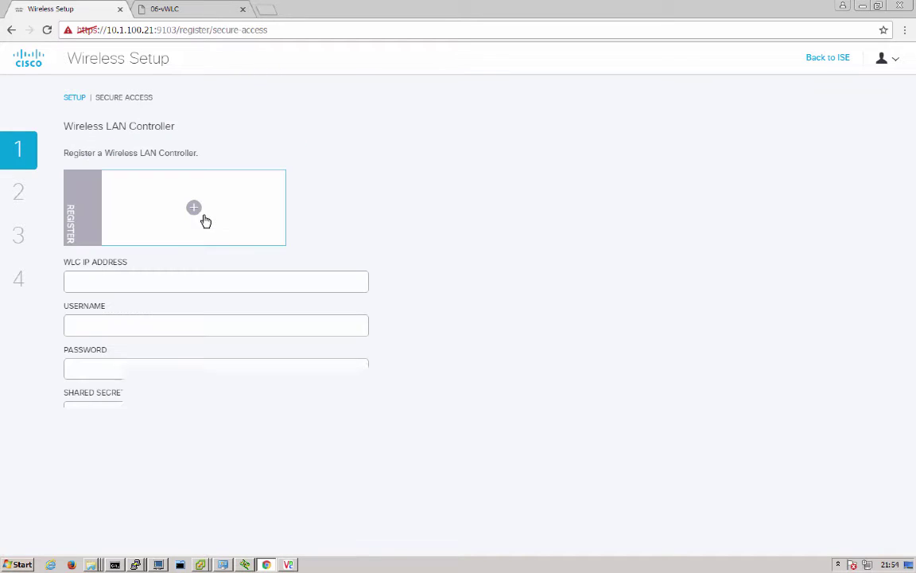
- Register the WLC at 10.1.100.41 with its admin username, password and shared secret
left_click(133, 280)
type("10.1")
key("Down")
key("Tab")
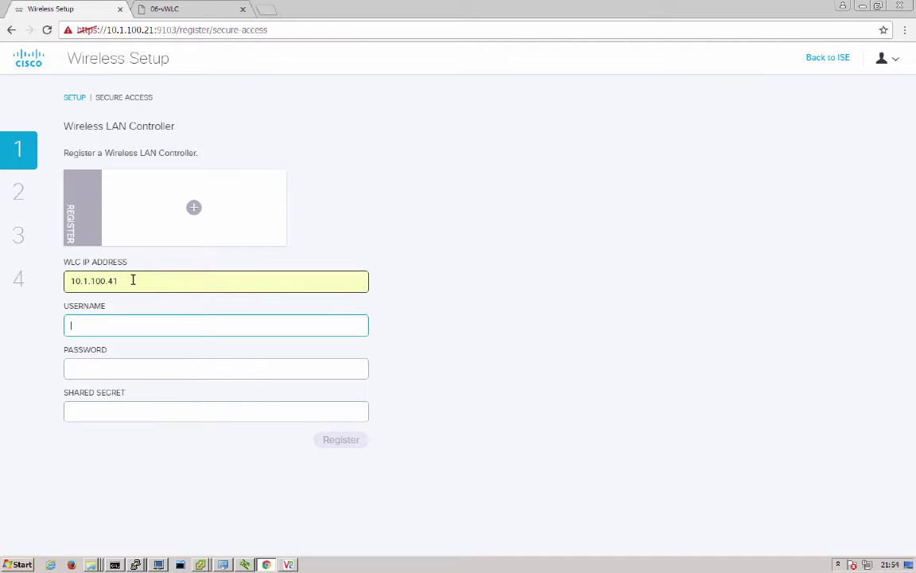
type("admin")
key("Tab")
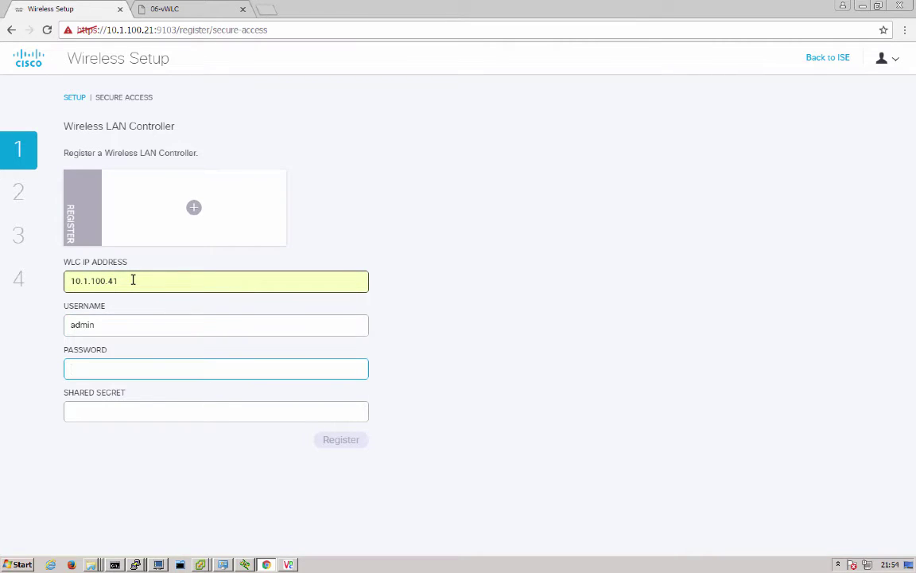
type("ISEisC00L")
key("Tab")
type("ISEisC00L")
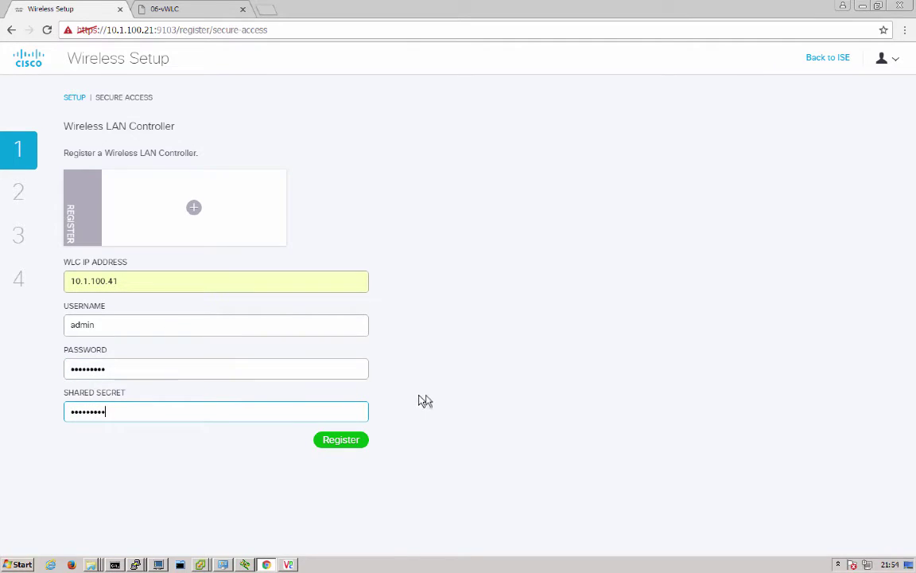
left_click(350, 442)
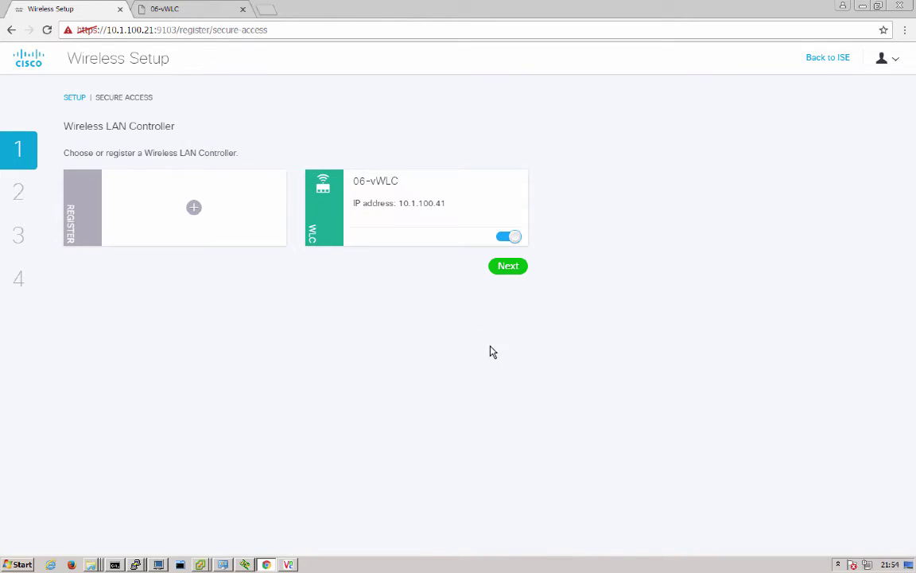
- Add the wireless network 'secureaccess' on the access VLAN interface
left_click(508, 267)
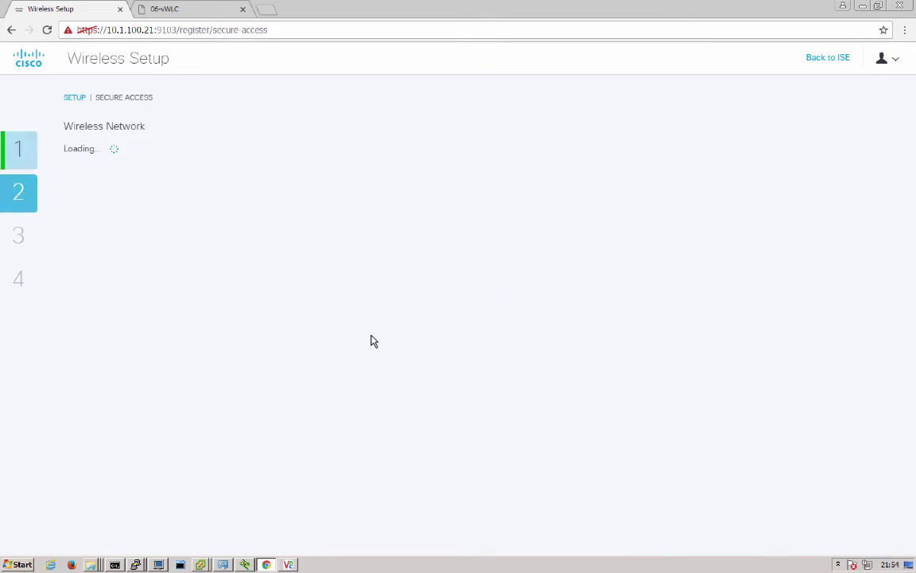
left_click(147, 185)
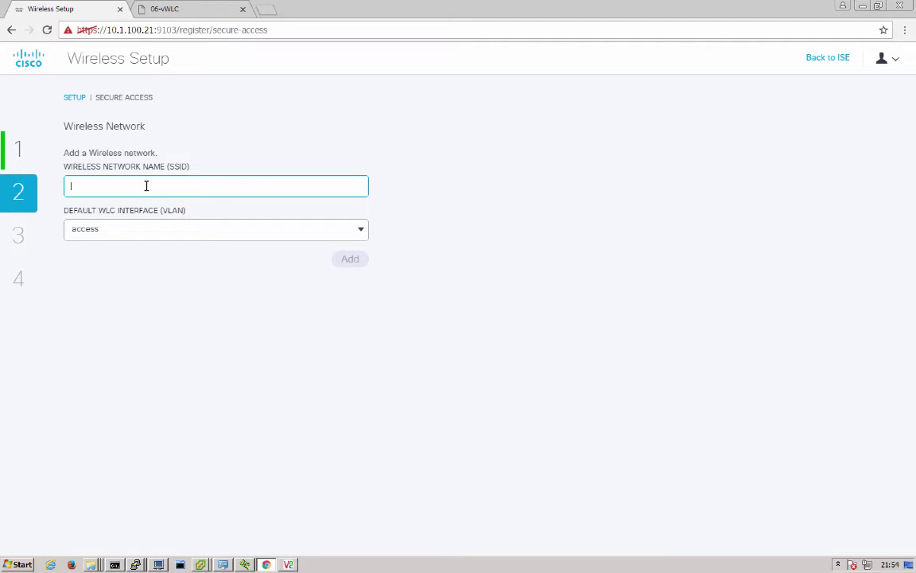
type("secureac")
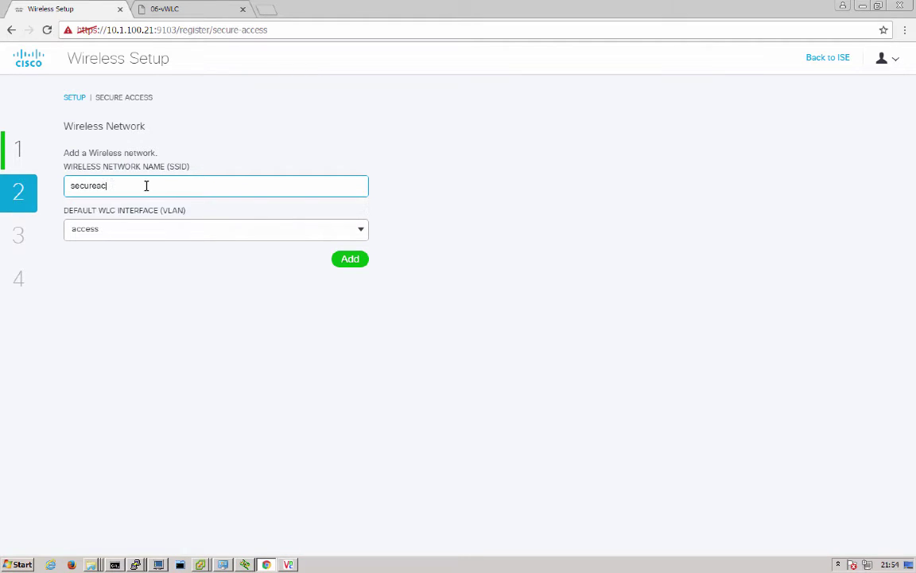
type("cess")
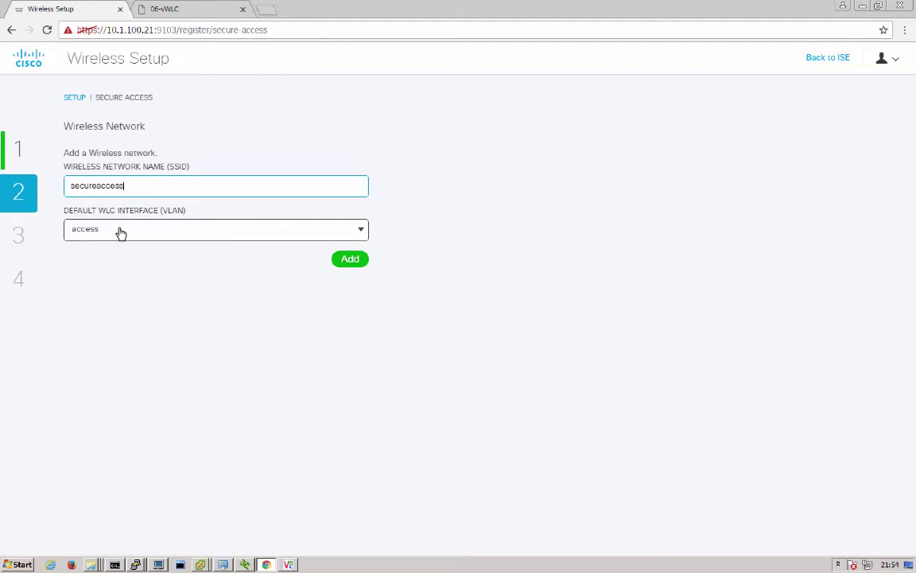
left_click(102, 232)
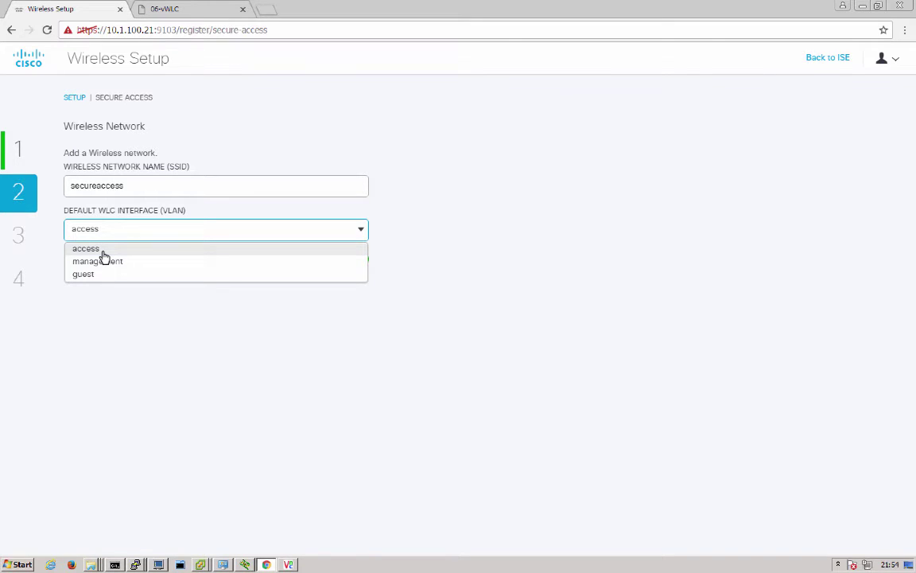
left_click(103, 253)
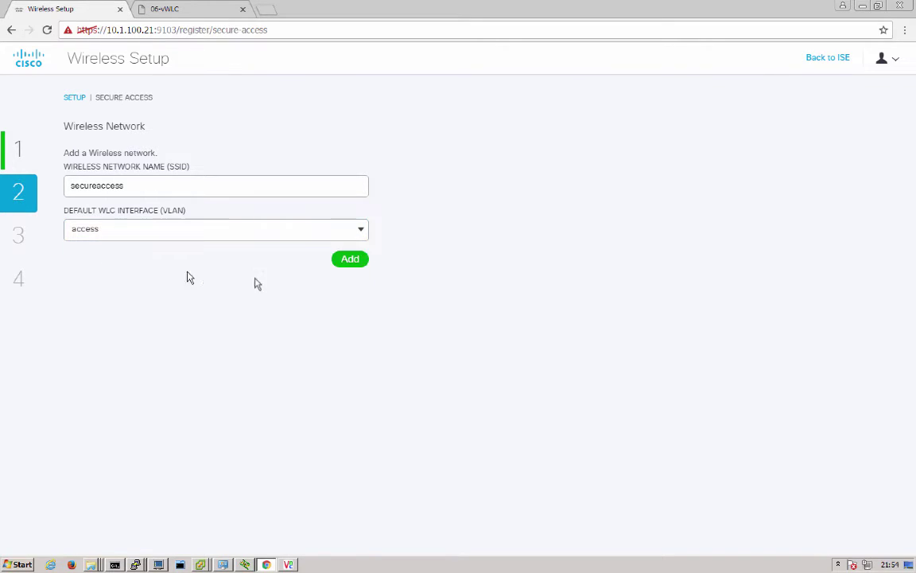
left_click(351, 263)
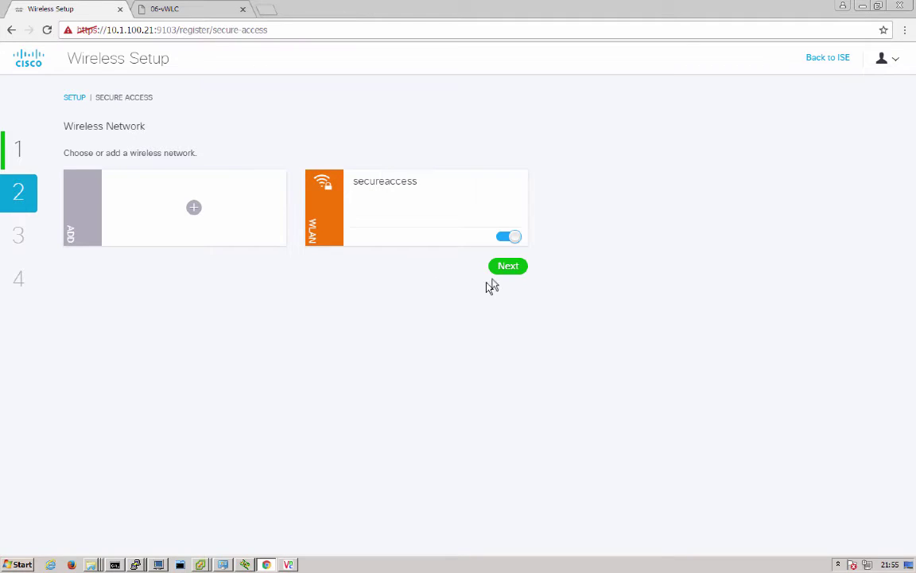
- Join ISE to the demo.local Active Directory domain using the admin credentials
left_click(508, 267)
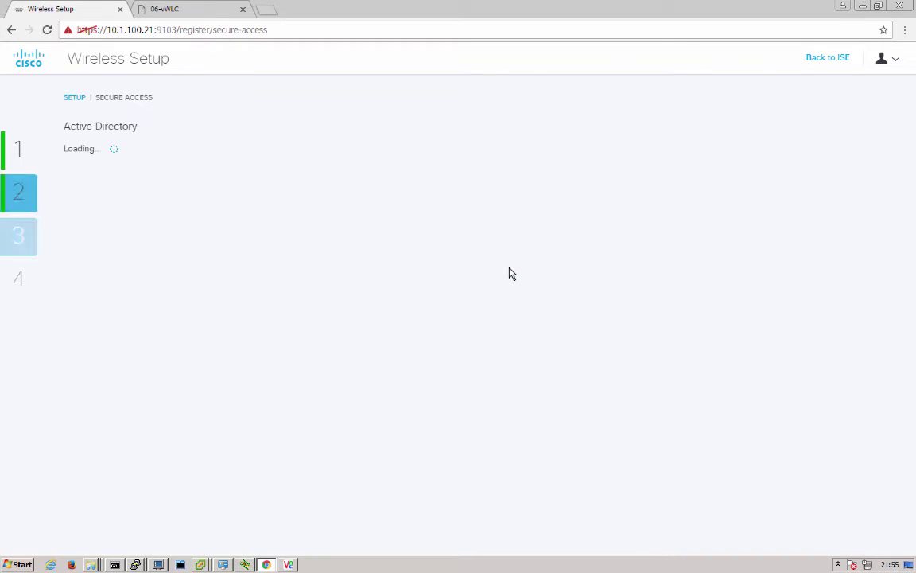
left_click(201, 183)
type("demo.local")
key("Tab")
type("admin")
key("Tab")
type("*********")
left_click(351, 318)
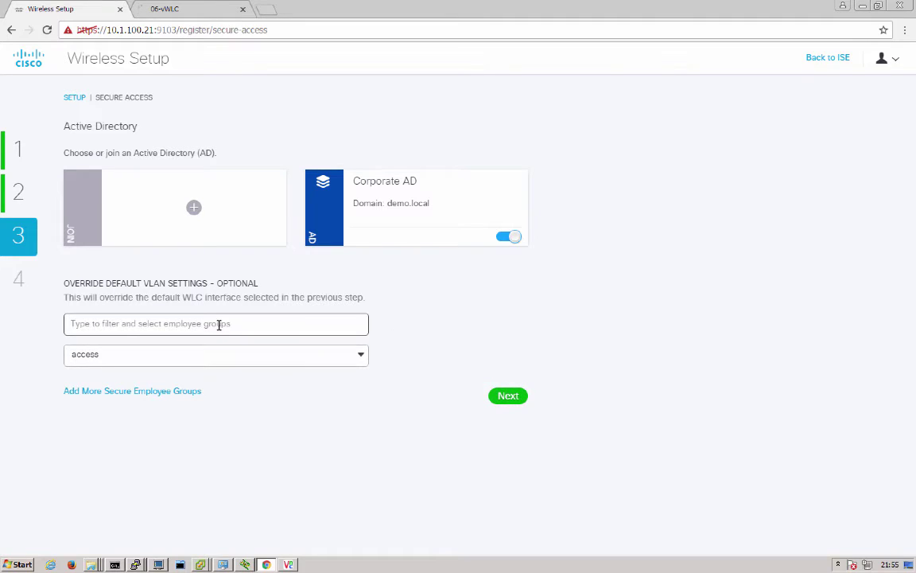
- Select the Employees AD group for VLAN override
left_click(219, 326)
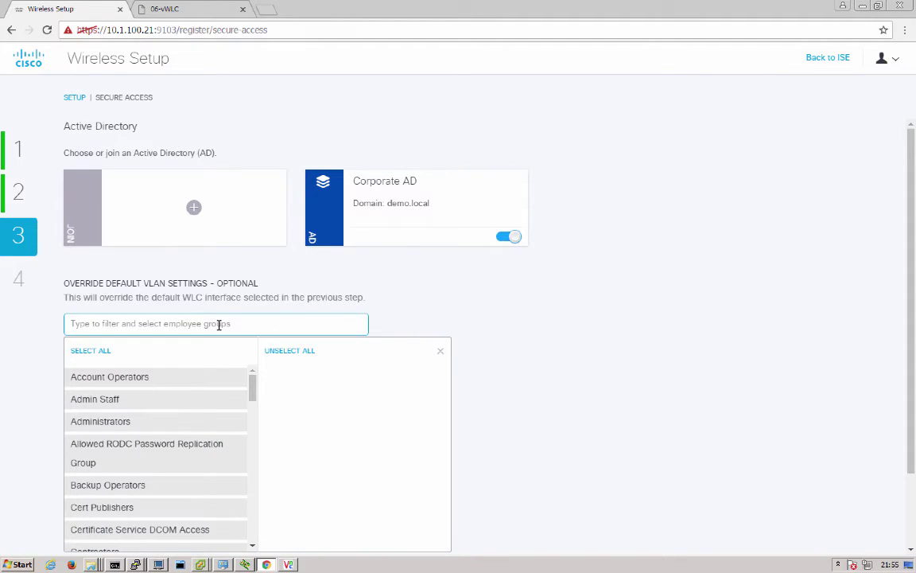
type("emplo")
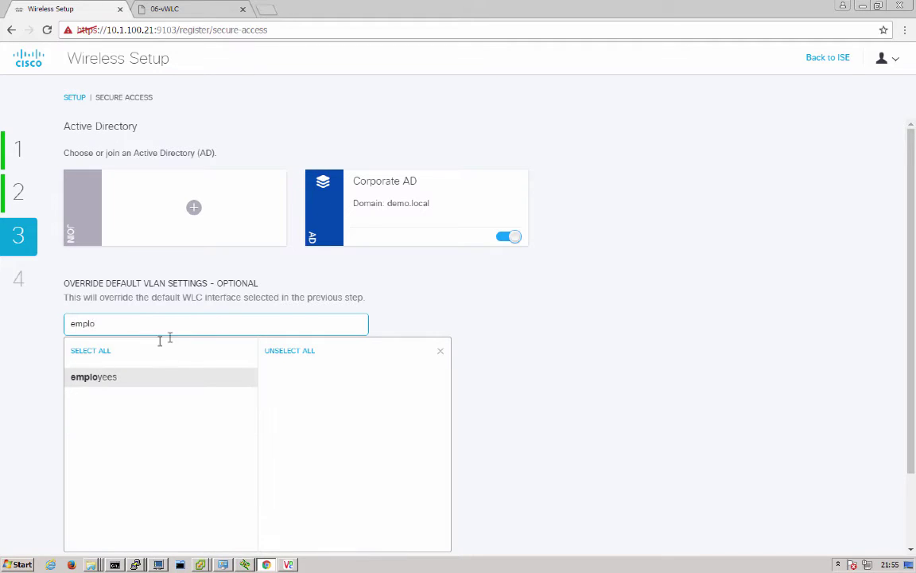
left_click(117, 379)
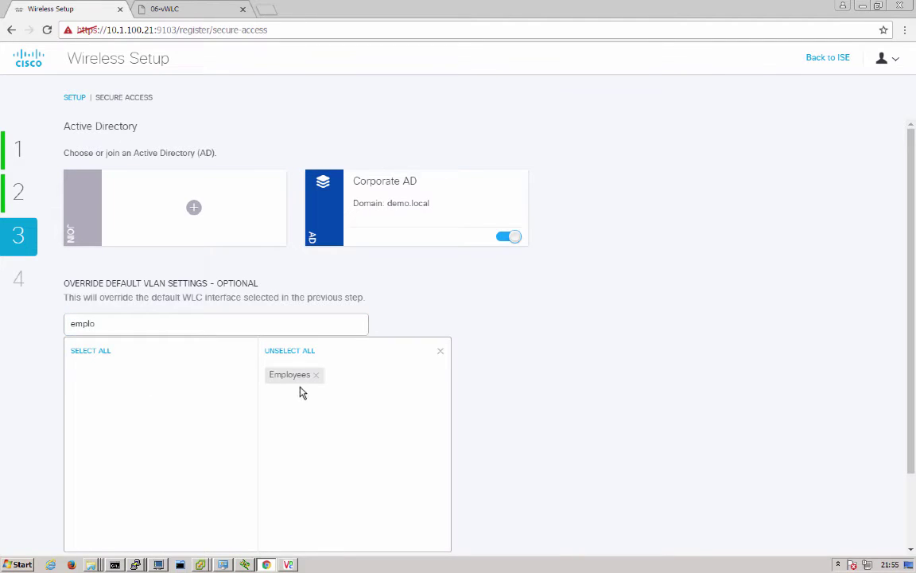
left_click(440, 351)
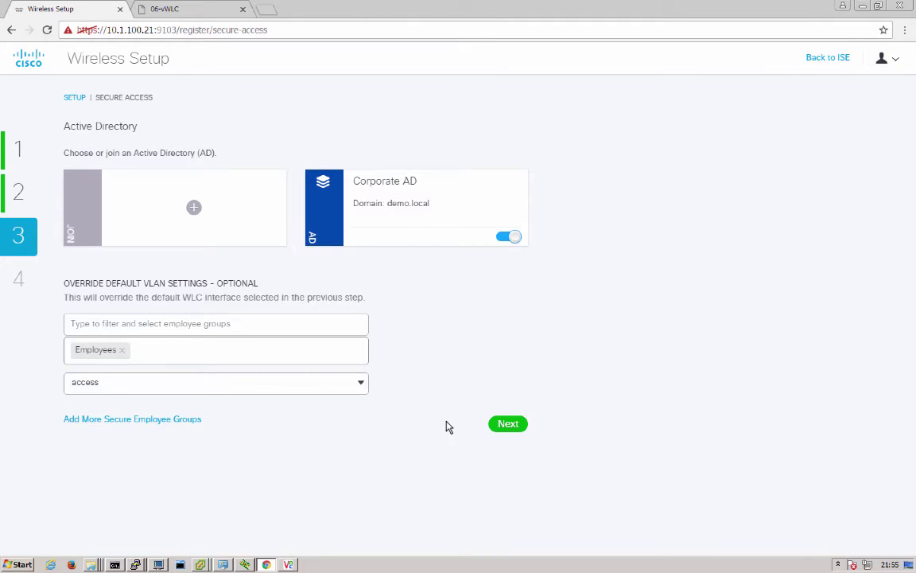
- Apply the configuration and close the finished Secure Access wizard with Done
left_click(504, 425)
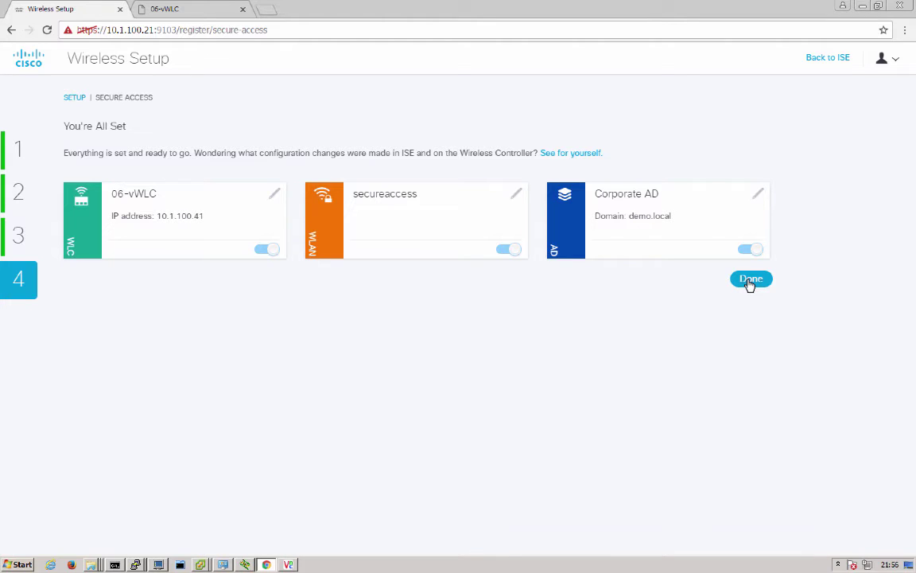
left_click(750, 280)
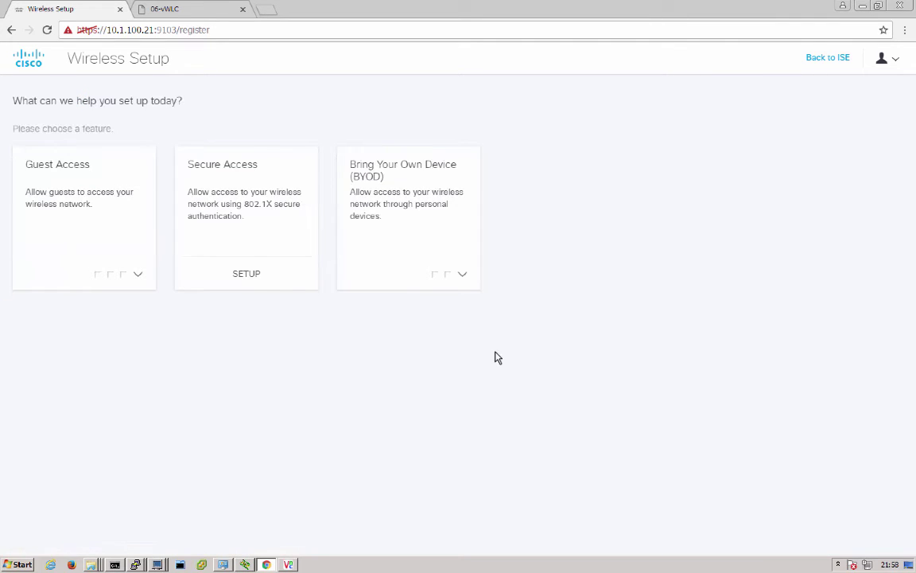
- On the iPad, enable Wi-Fi, choose secureaccess, and enter the employee username and password
left_click(290, 564)
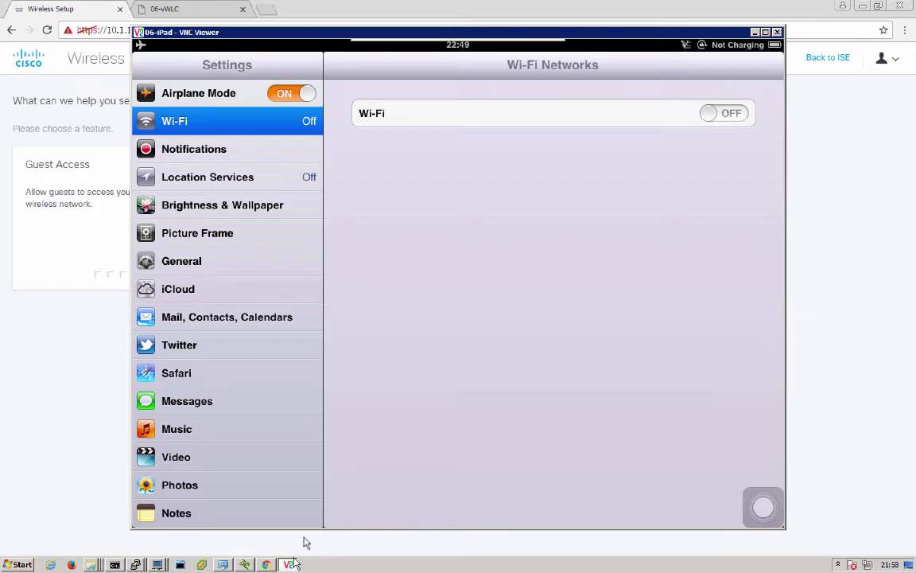
left_click(709, 117)
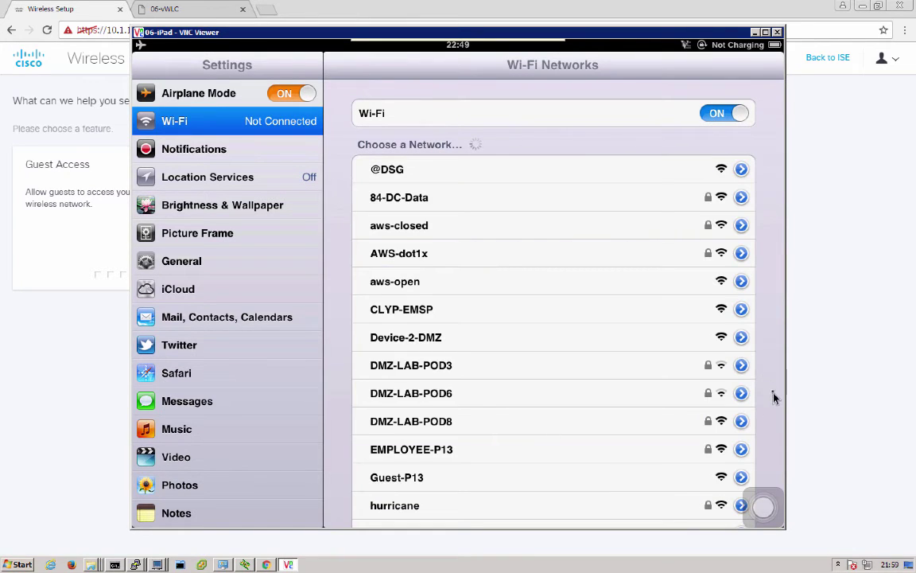
left_click_drag(773, 395, 482, 309)
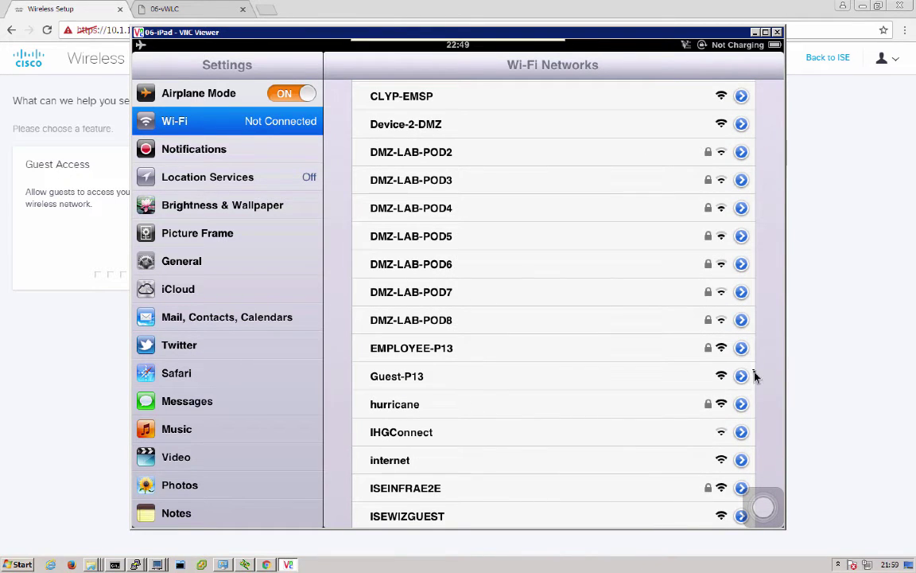
left_click_drag(762, 388, 755, 203)
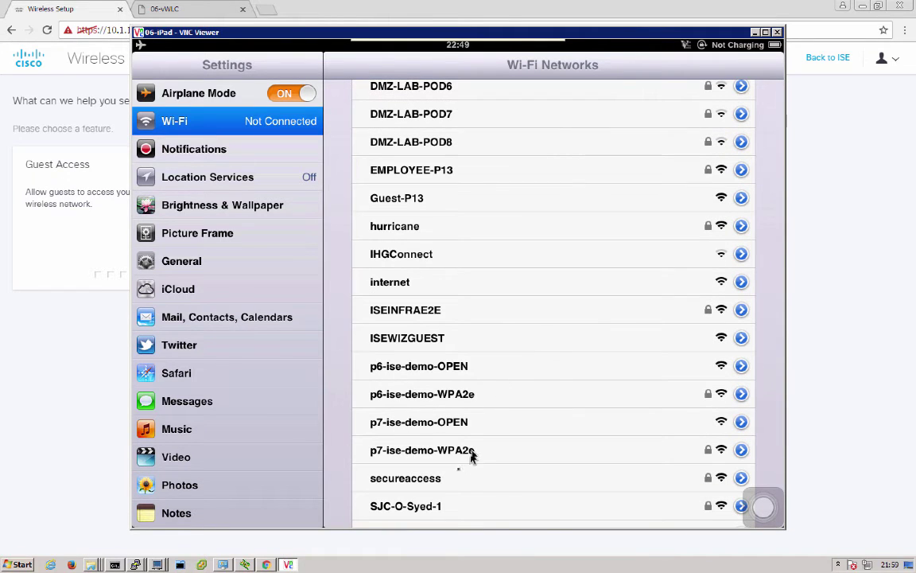
left_click(459, 478)
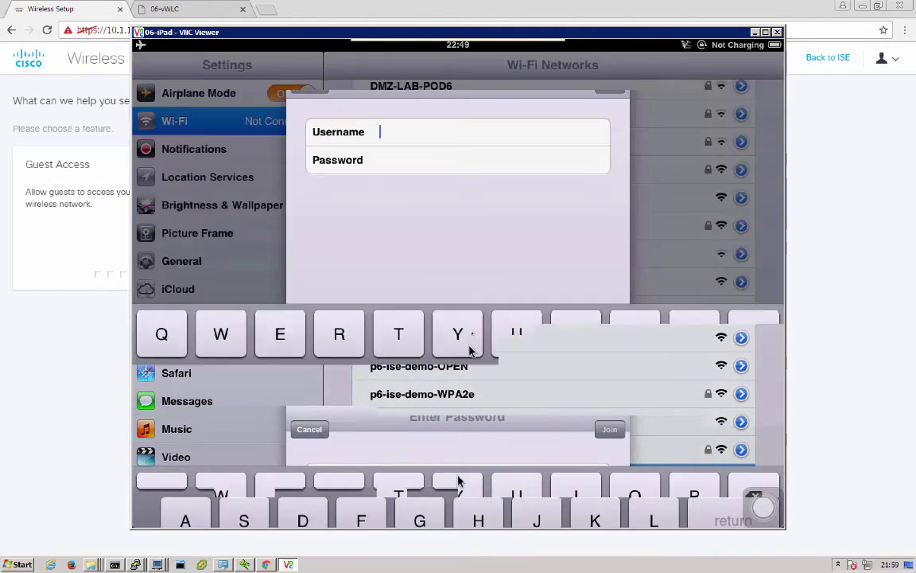
type("employee1")
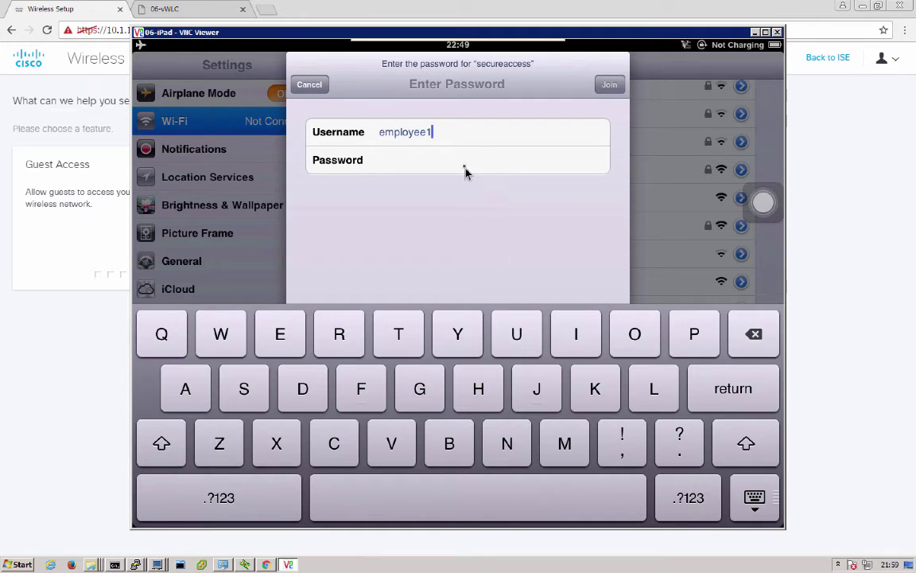
type("ISEisC00")
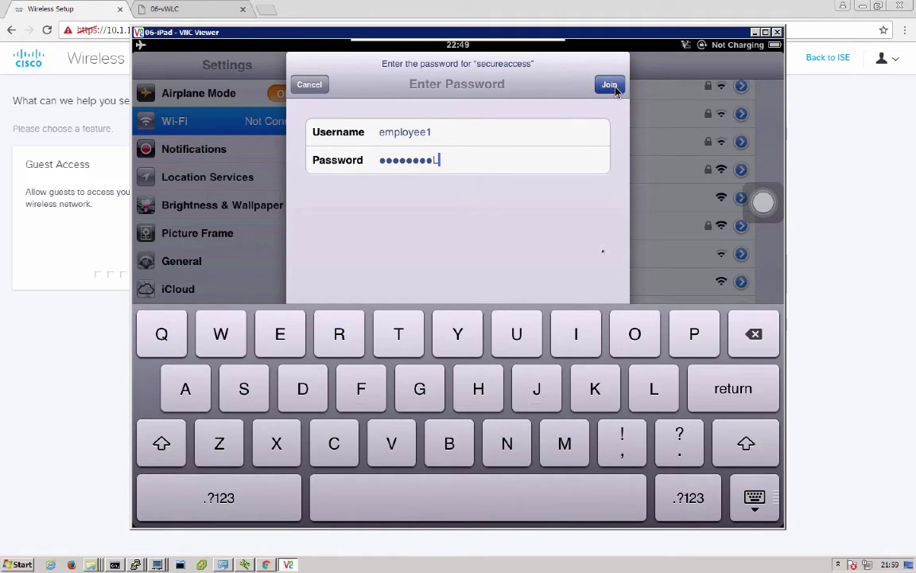
- Join secureaccess, accept the ise-22.demo.local certificate, and return to the iPad home screen
left_click(611, 85)
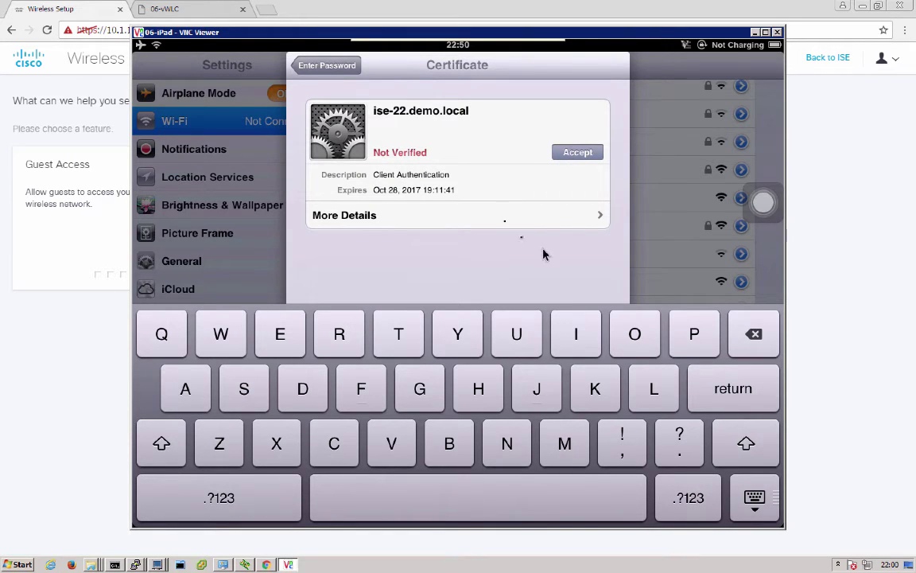
left_click(570, 154)
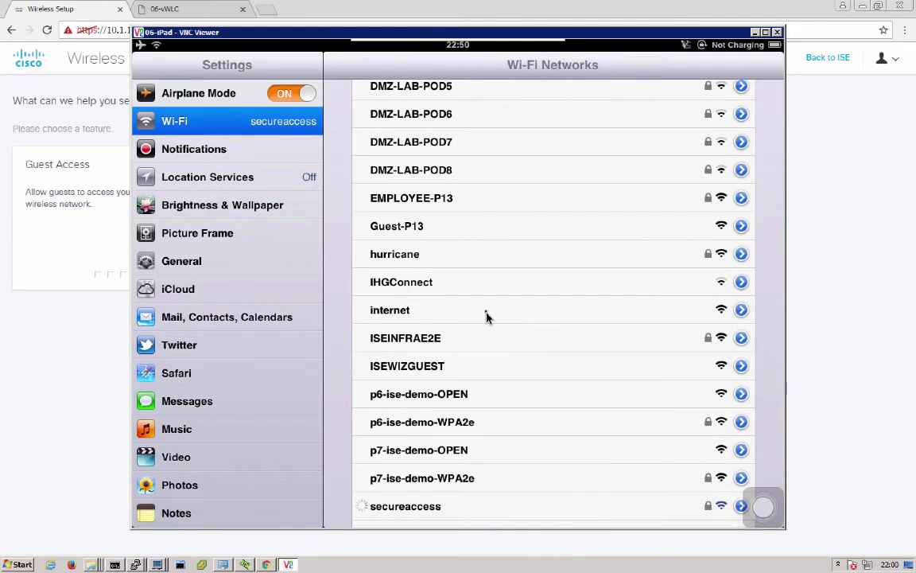
scroll(517, 376, "down", 5)
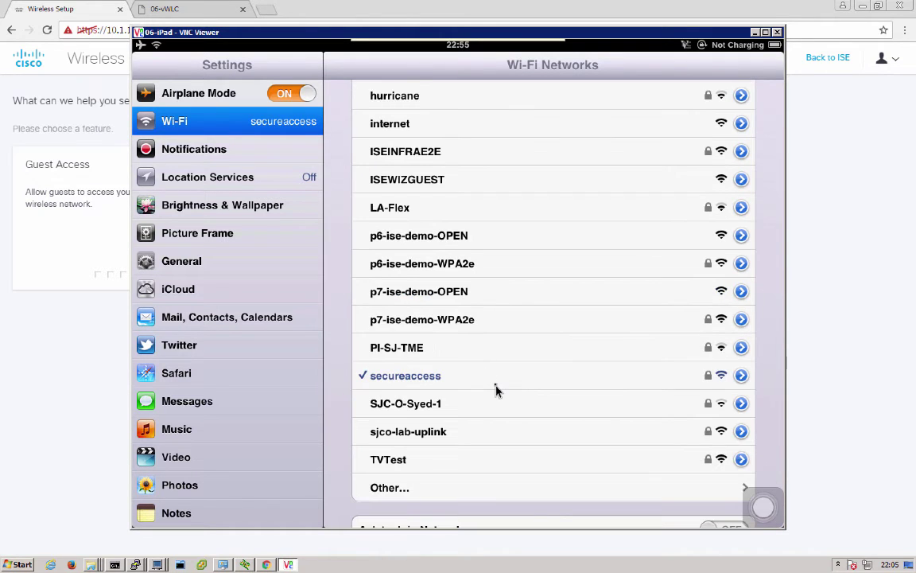
scroll(495, 390, "down", 2)
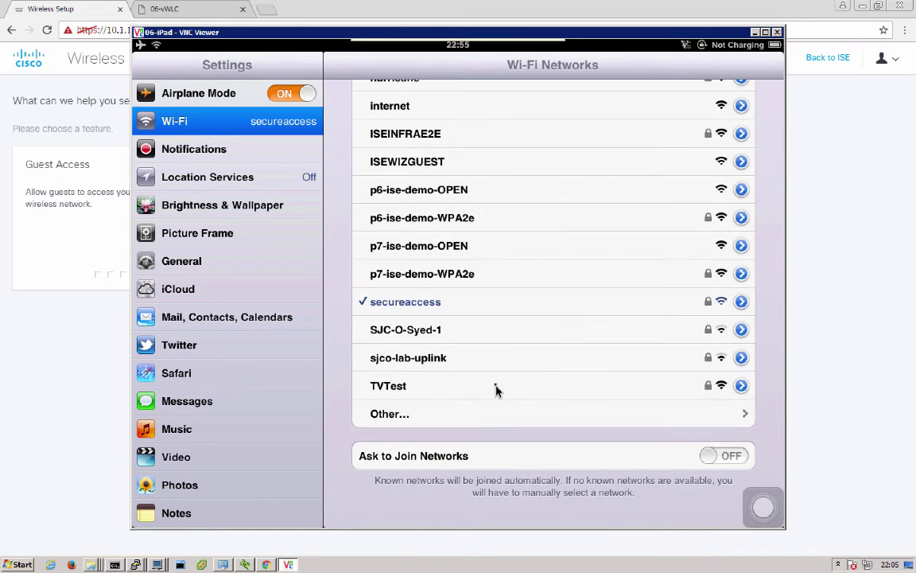
right_click(495, 390)
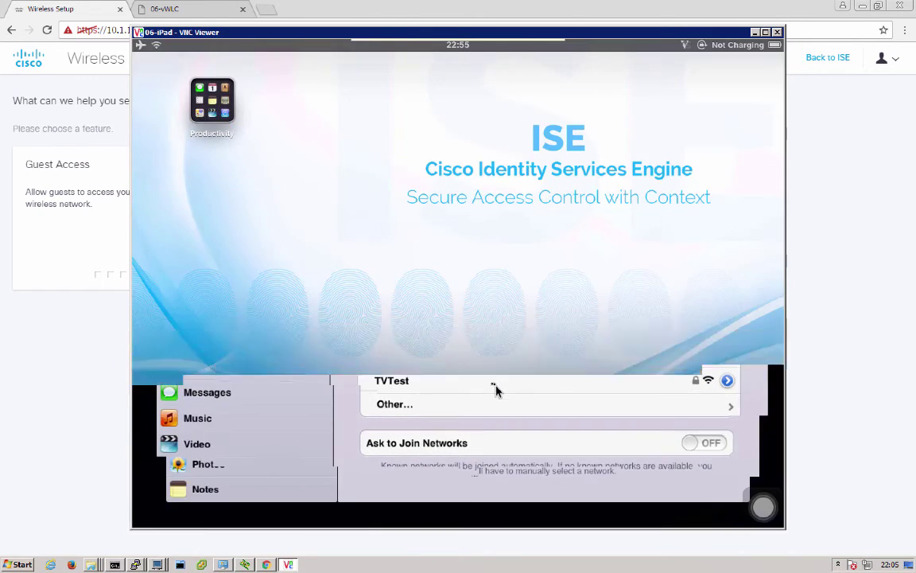
- Open Safari on the iPad and load cisco.com
left_click(517, 492)
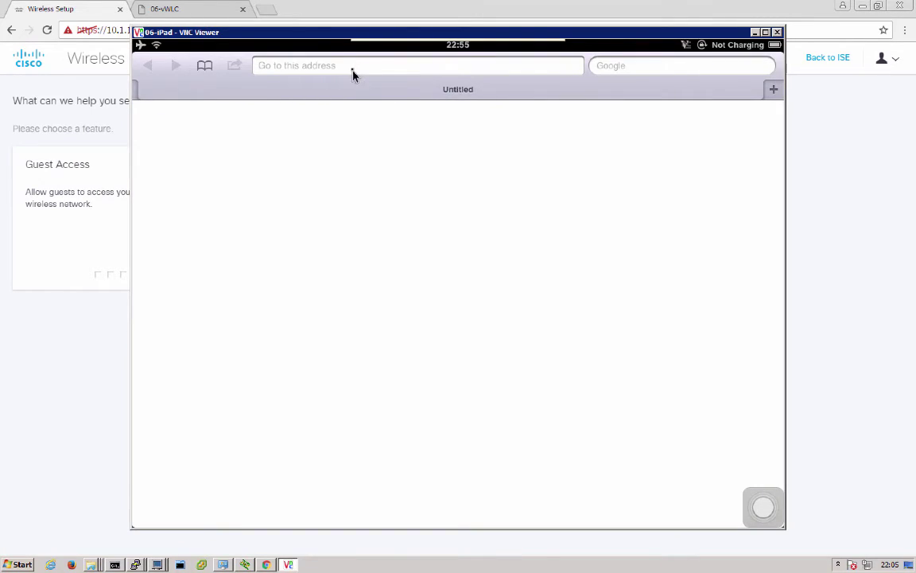
left_click(353, 74)
type("s")
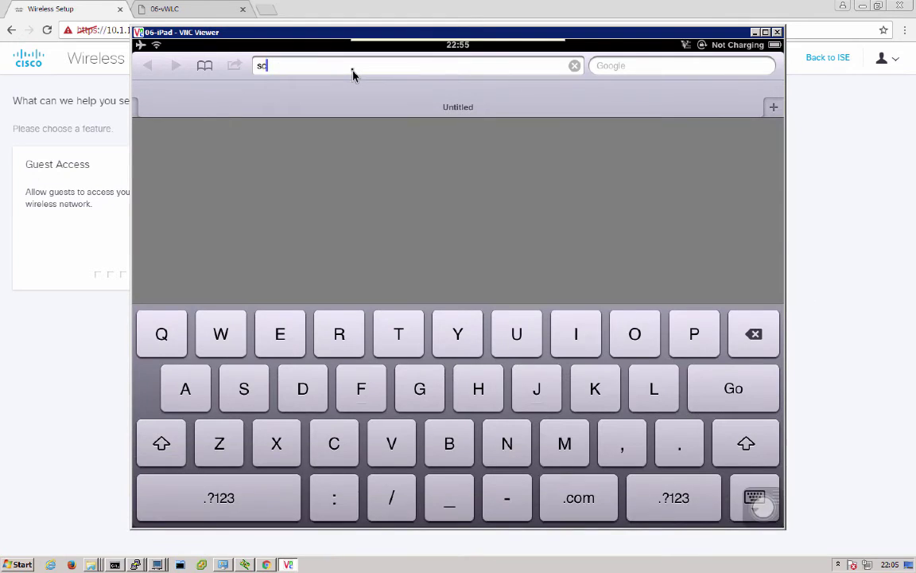
key("BackSpace")
type("cisco.com")
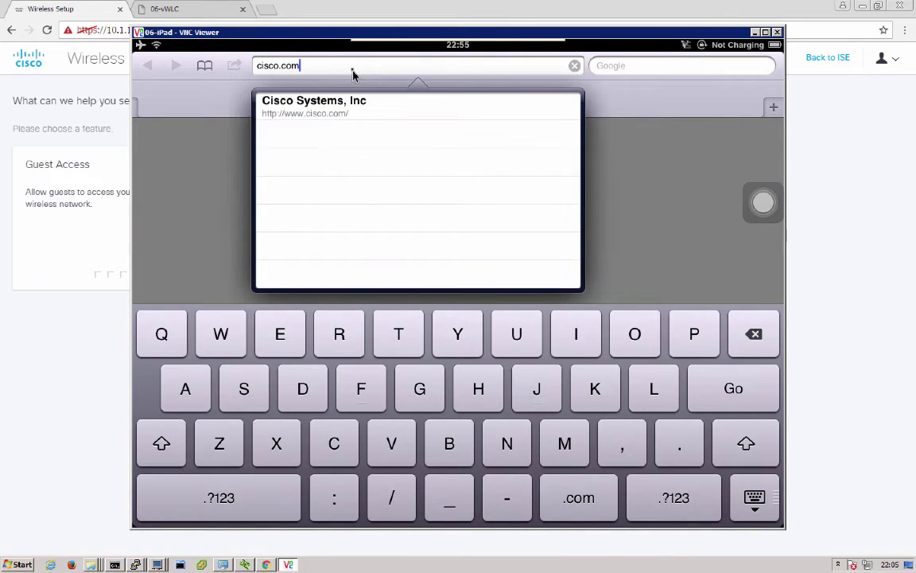
key("Return")
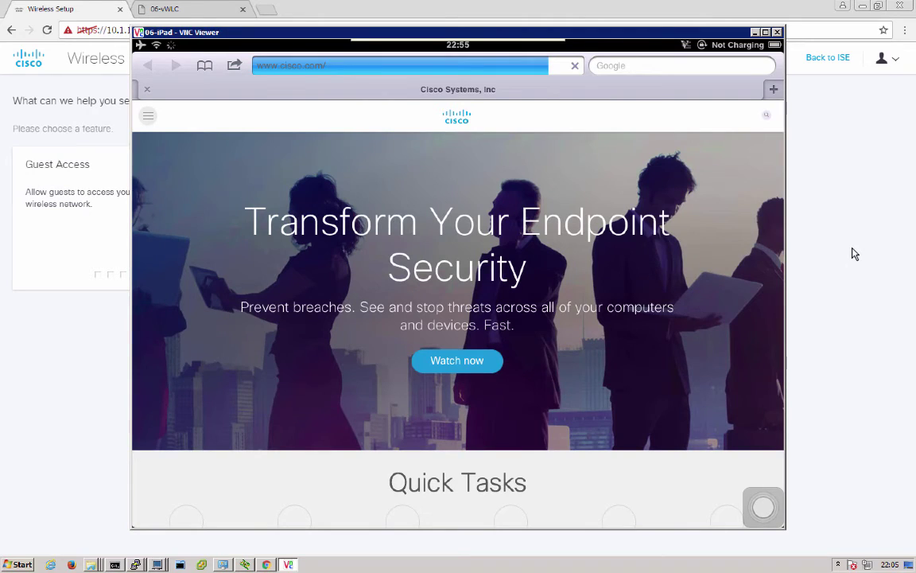
- Return from Wireless Setup to the main ISE console and postpone the feedback survey
left_click(855, 253)
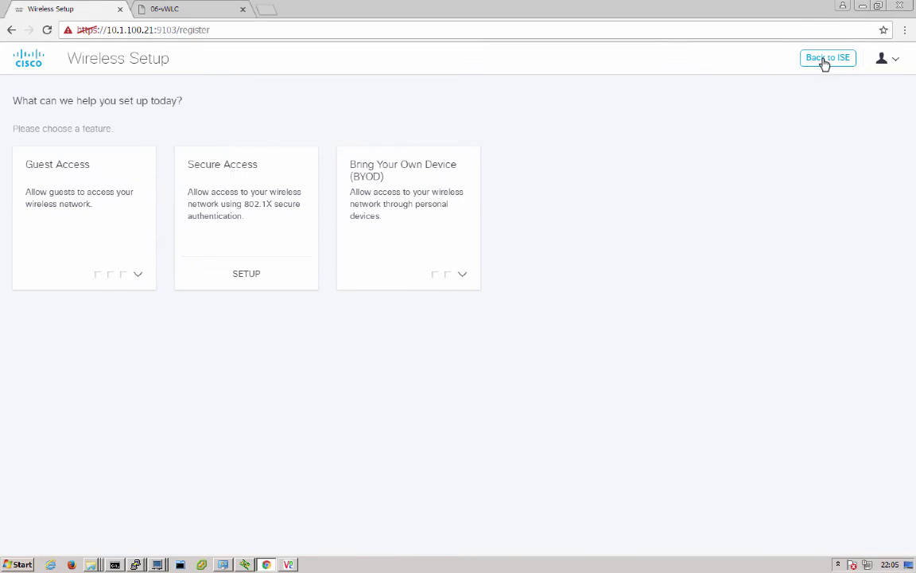
left_click(825, 60)
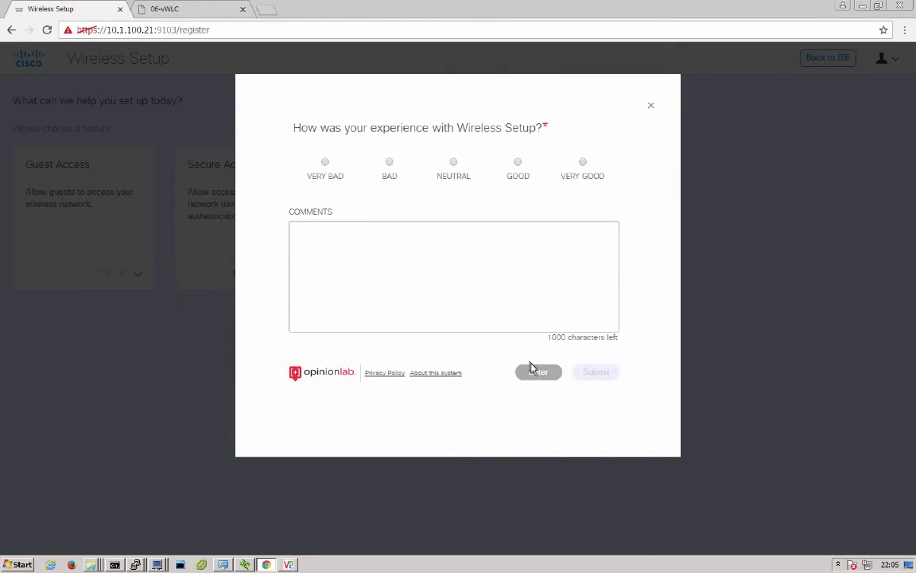
left_click(533, 372)
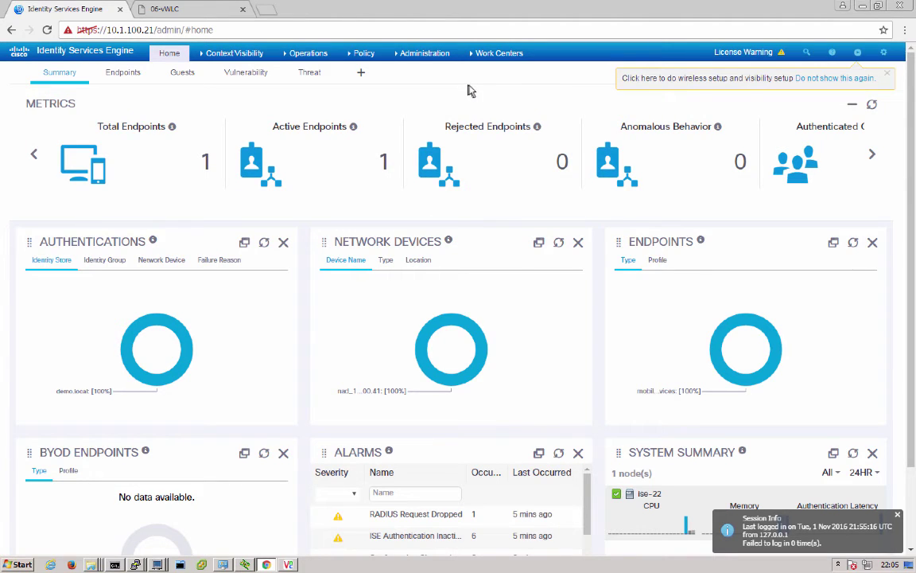
- Open the demo.local join point under External Identity Sources and view its Groups tab
left_click(487, 56)
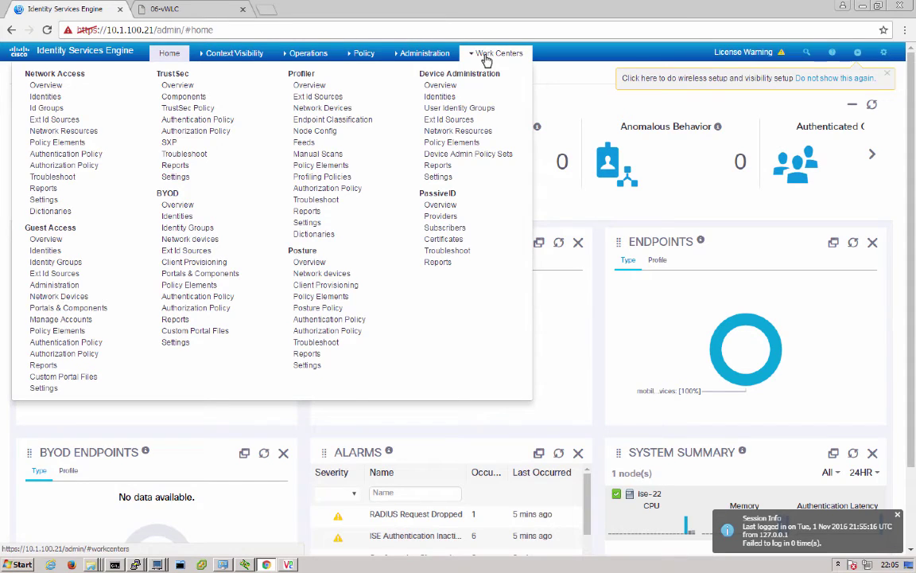
left_click(422, 54)
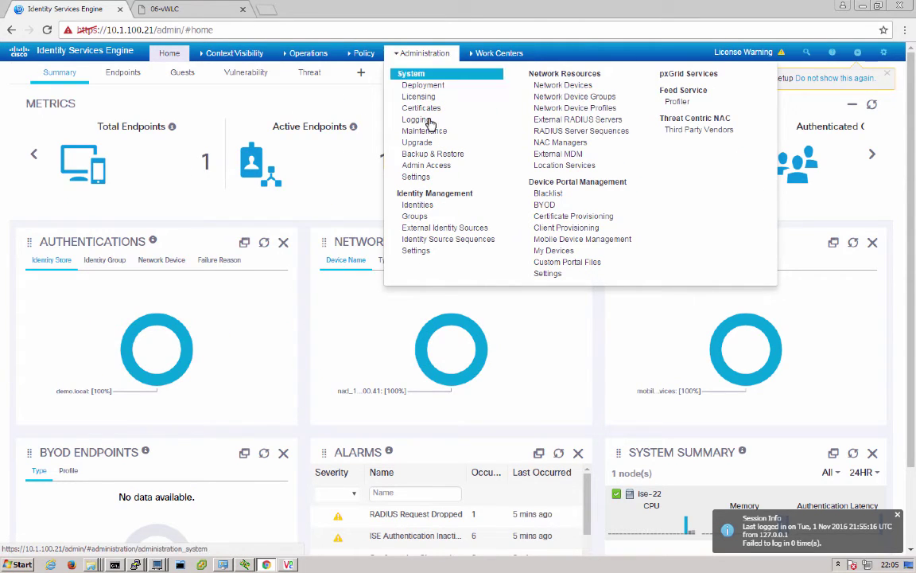
left_click(424, 233)
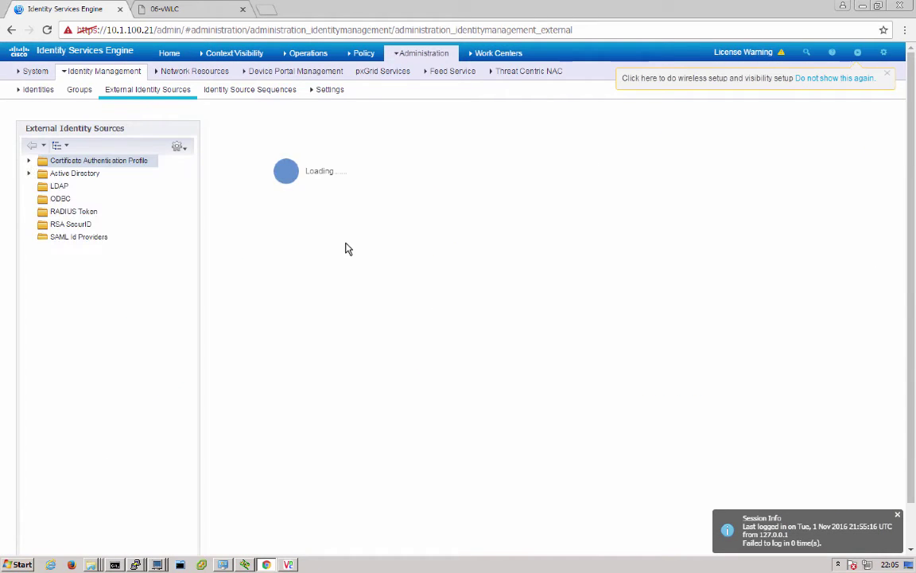
left_click(77, 187)
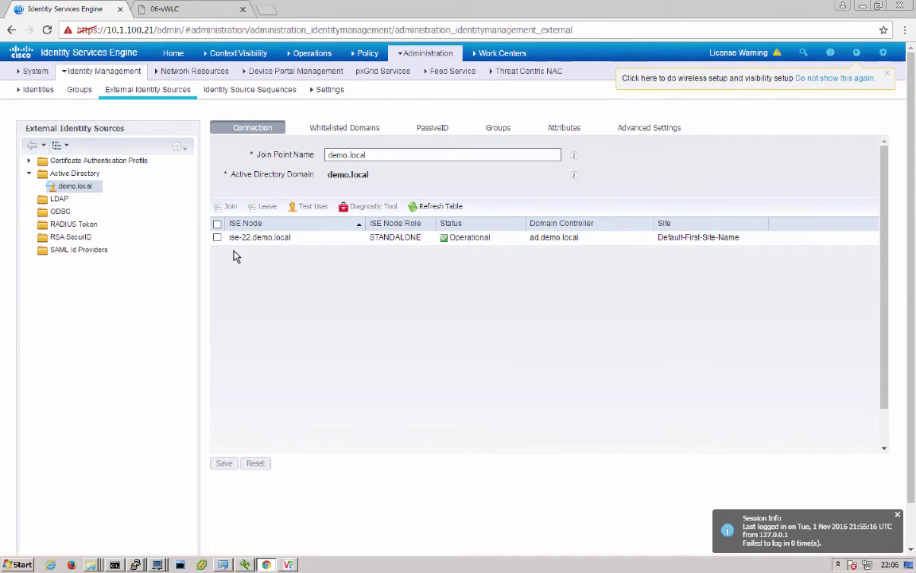
left_click(496, 129)
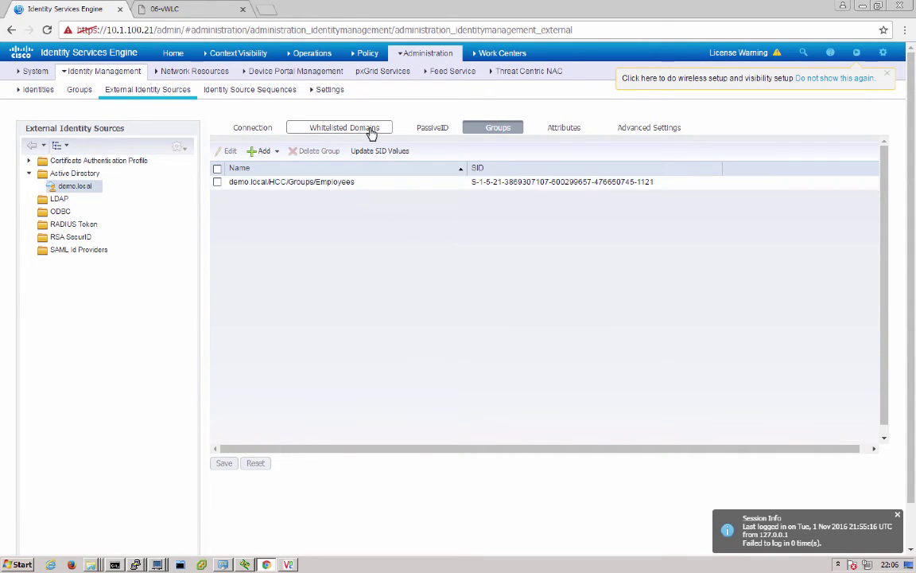
- Open network device NAD_10.1.100.41 and review its RADIUS authentication settings and CoA port 1700
mouse_move(409, 60)
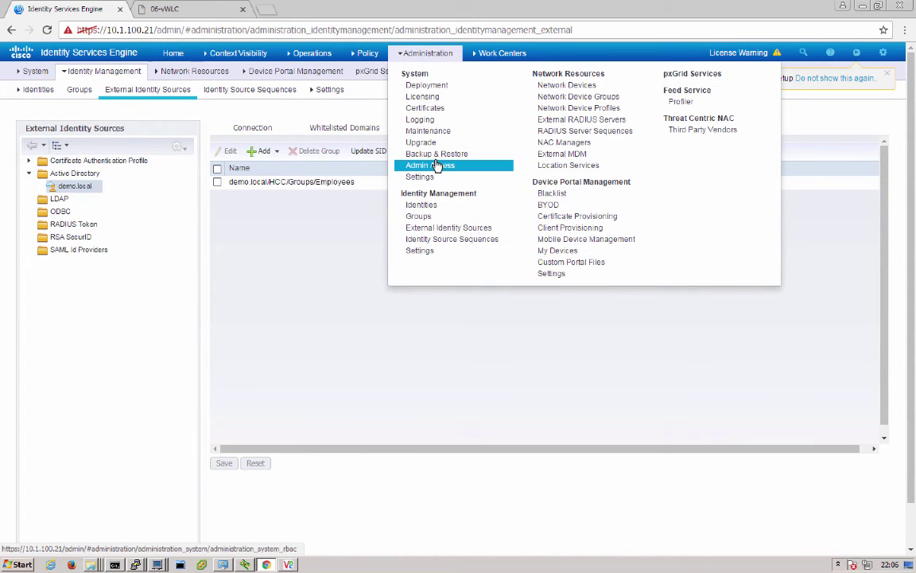
left_click(529, 85)
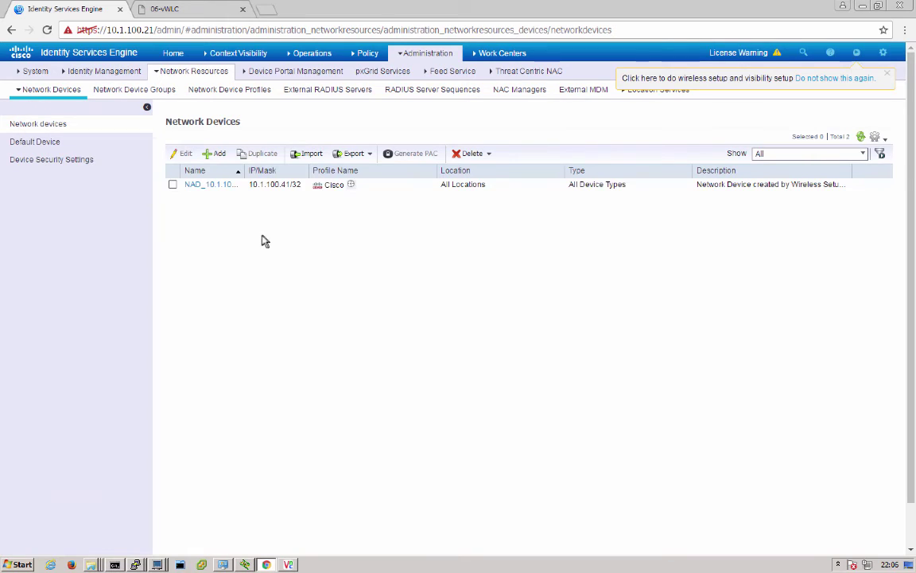
left_click(207, 185)
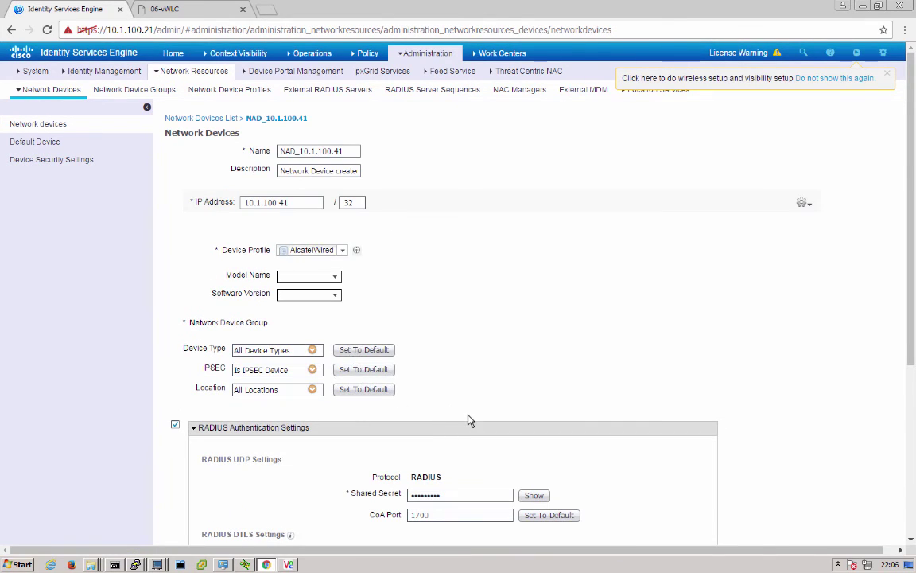
scroll(470, 419, "down", 3)
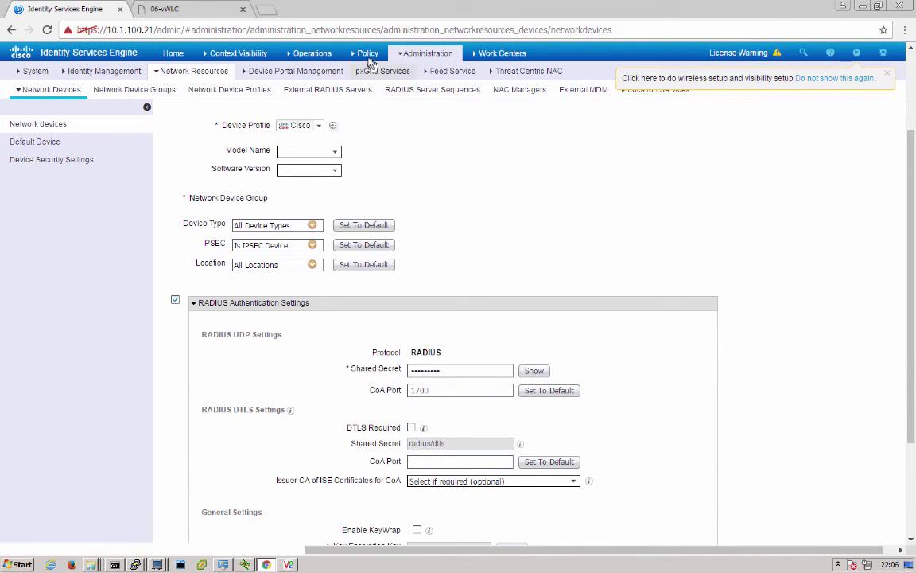
- Discard the unsaved device edits and view the Authorization Policy rule WS_secureaccess10_Dot1xPolicy
mouse_move(366, 54)
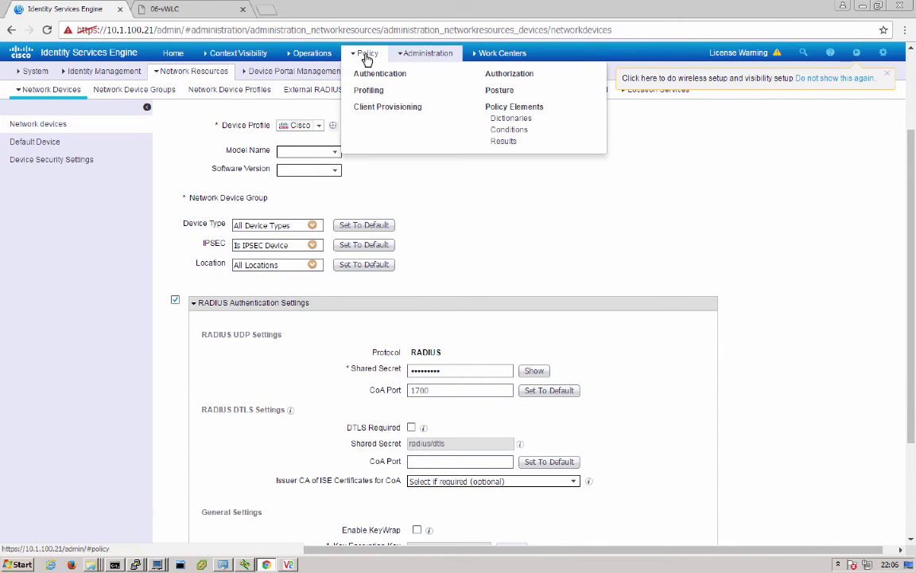
left_click(503, 75)
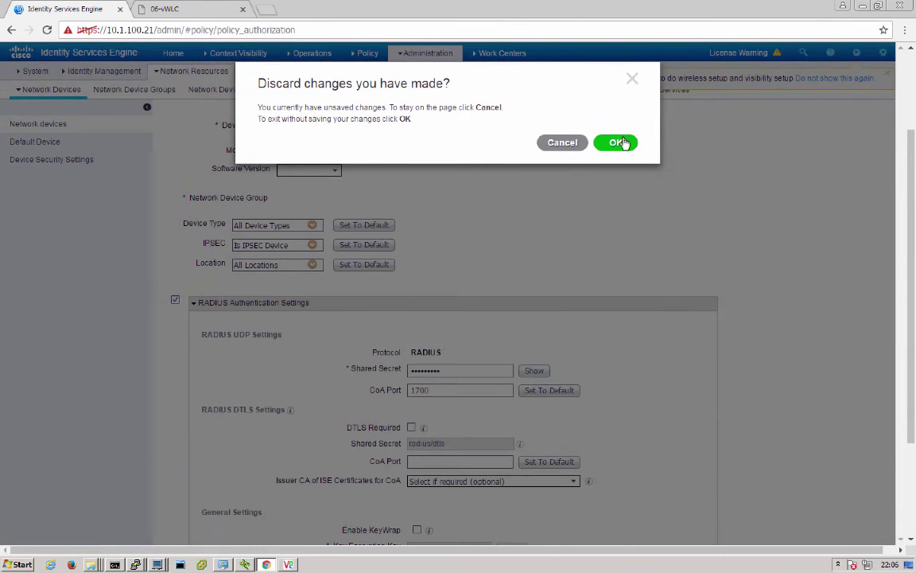
left_click(619, 144)
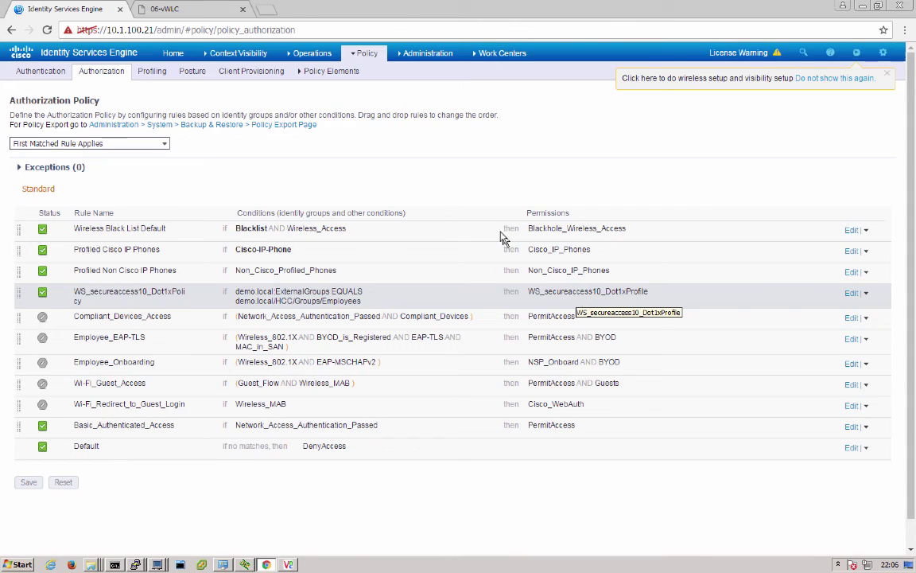
- Open authorization profile WS_secureaccess10_Dot1xProfile to check its ACCESS_ACCEPT type and VLAN 10
left_click(371, 56)
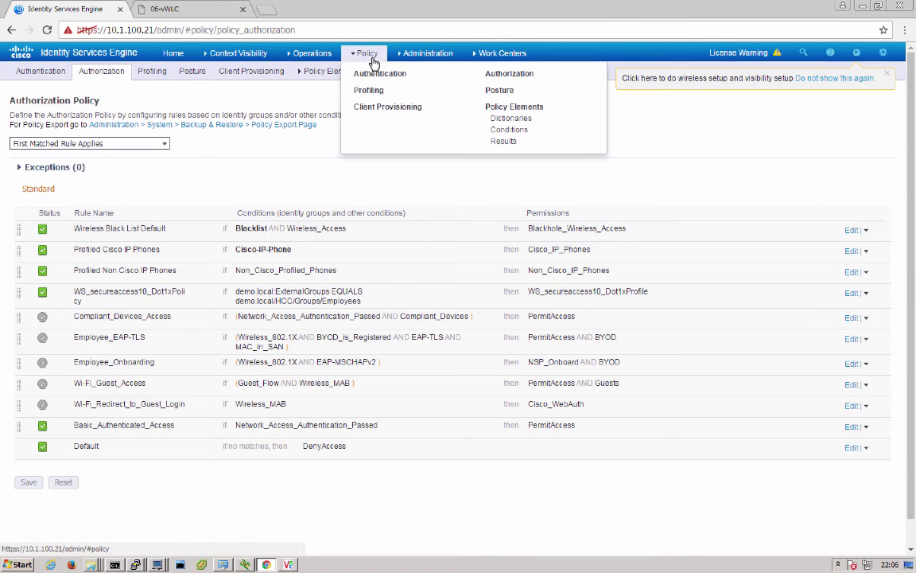
left_click(500, 141)
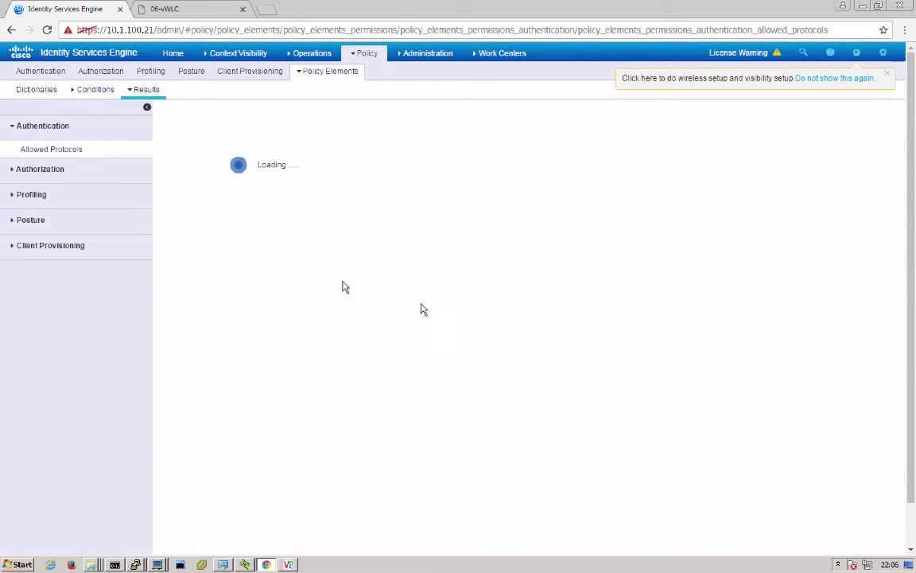
left_click(48, 163)
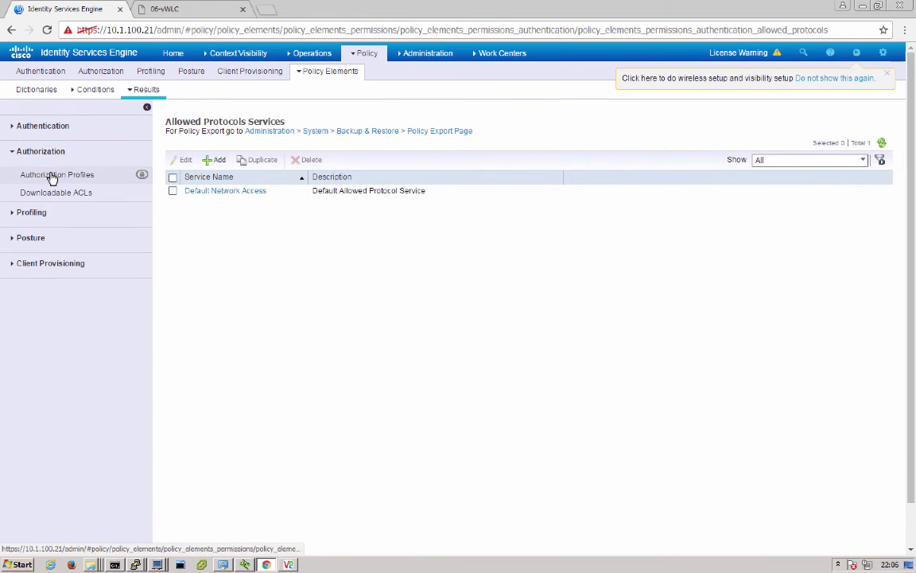
left_click(52, 175)
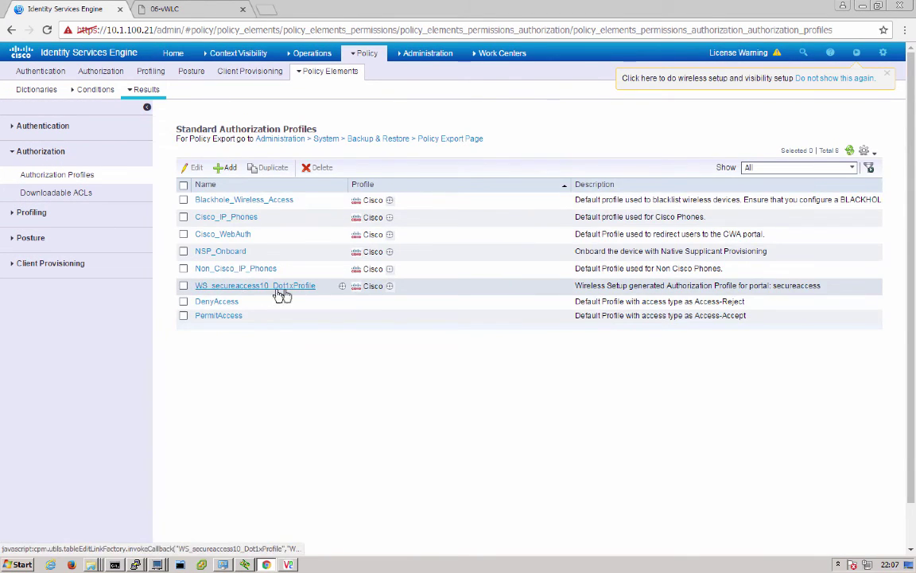
left_click(295, 288)
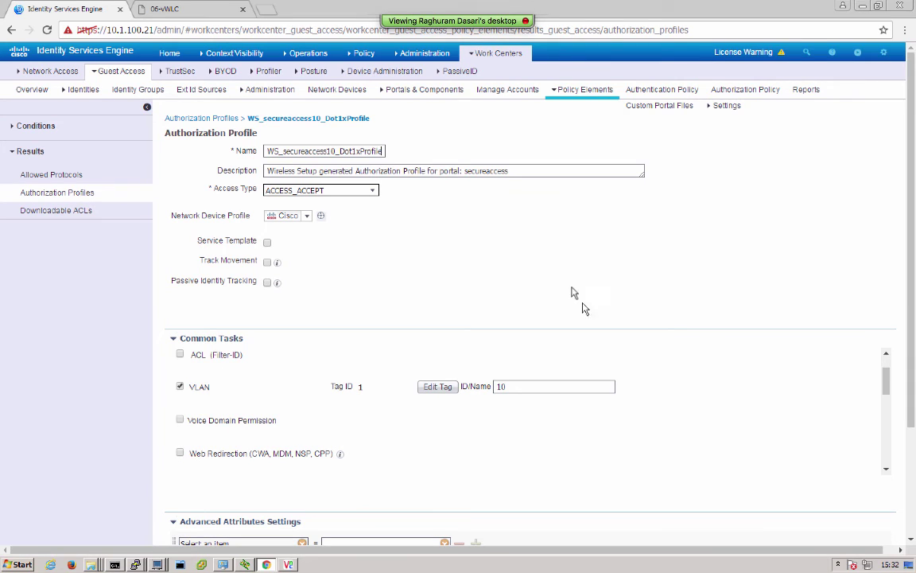
- Review RADIUS Live Logs for iPad sessions granted WS_secureaccess10_Dot1xProfile with IP 10.1.10.201
mouse_move(327, 57)
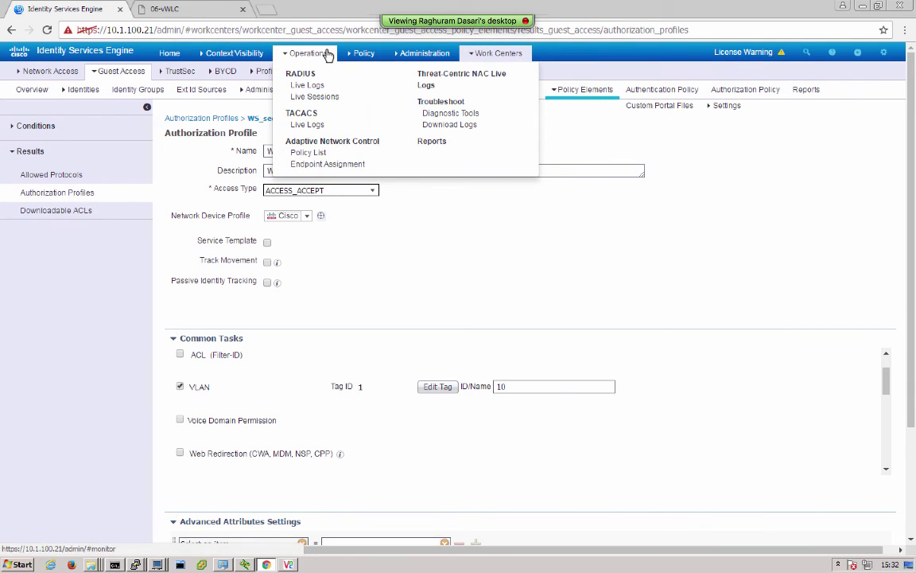
left_click(307, 84)
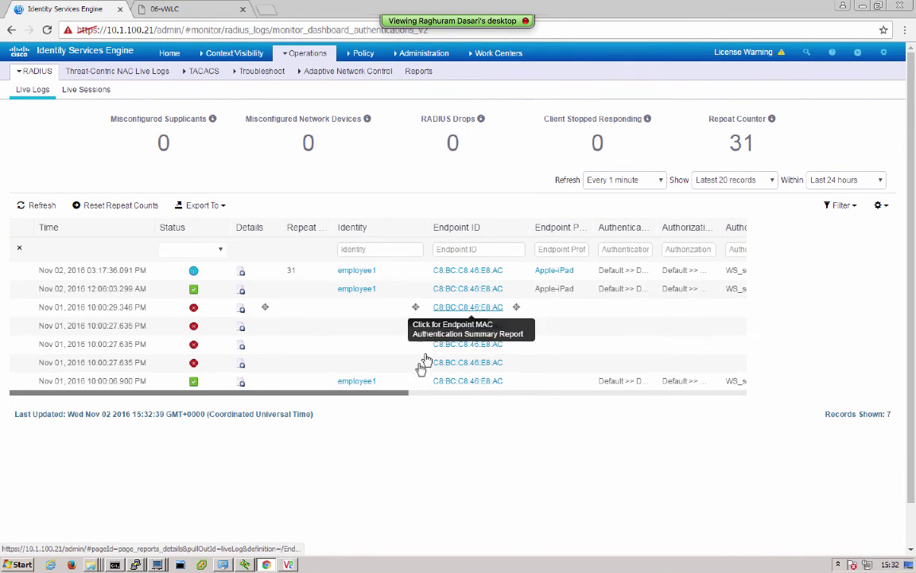
left_click_drag(401, 394, 512, 403)
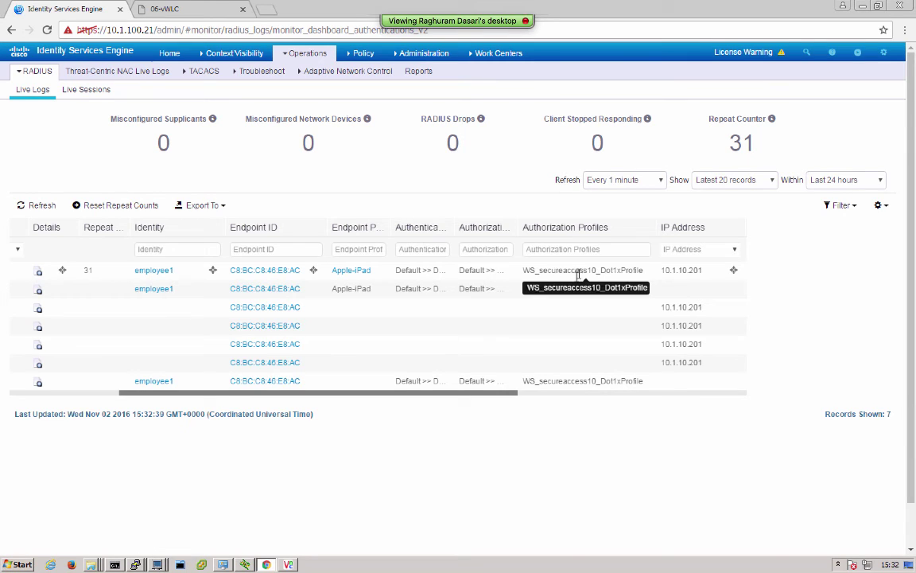
left_click_drag(496, 382, 621, 395)
mouse_move(589, 289)
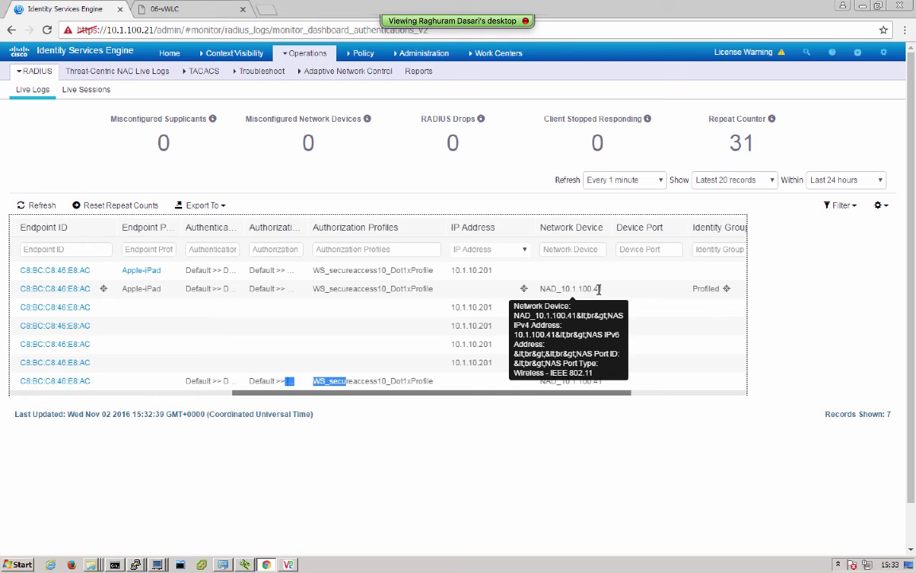
- On the vWLC, view WLAN ID 1 secureaccess Advanced settings: AAA Override and Radius NAC
left_click(189, 15)
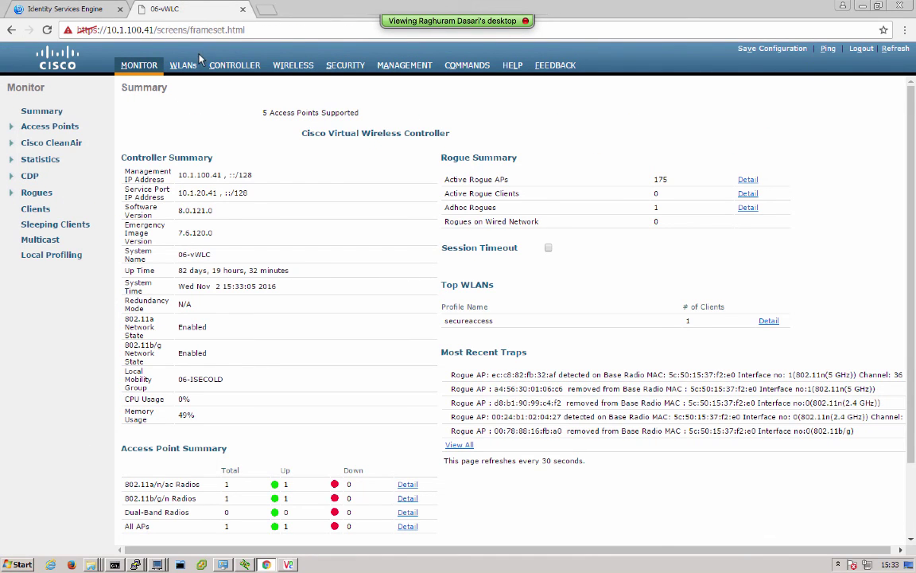
left_click(183, 64)
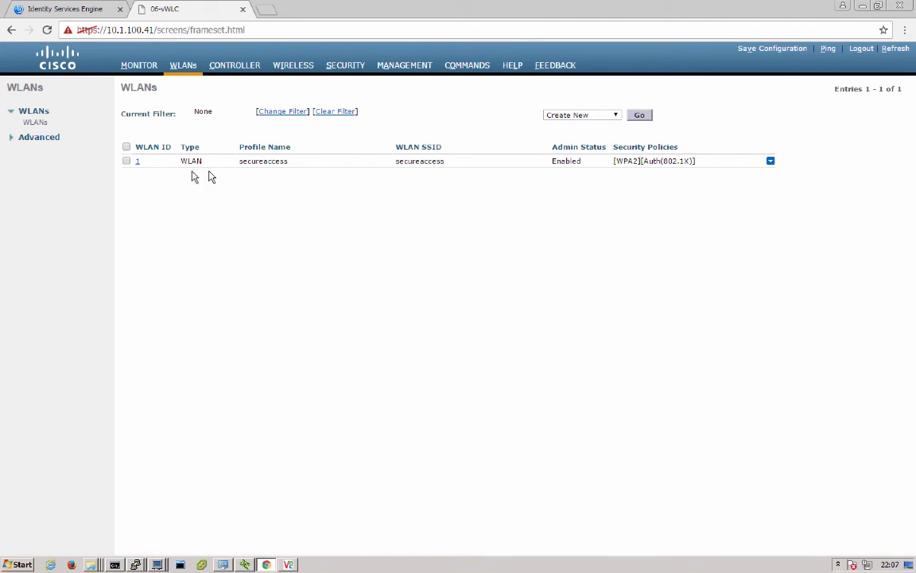
left_click(137, 162)
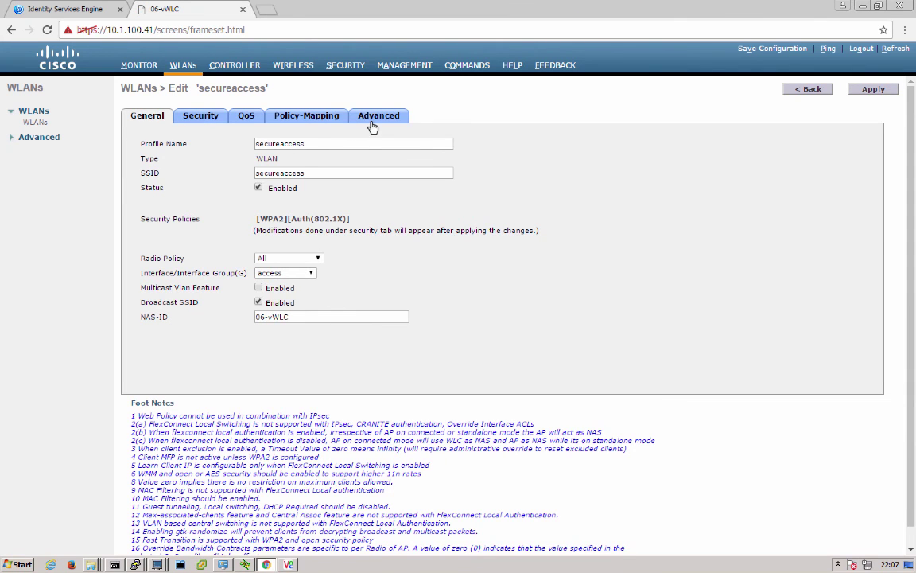
left_click(373, 119)
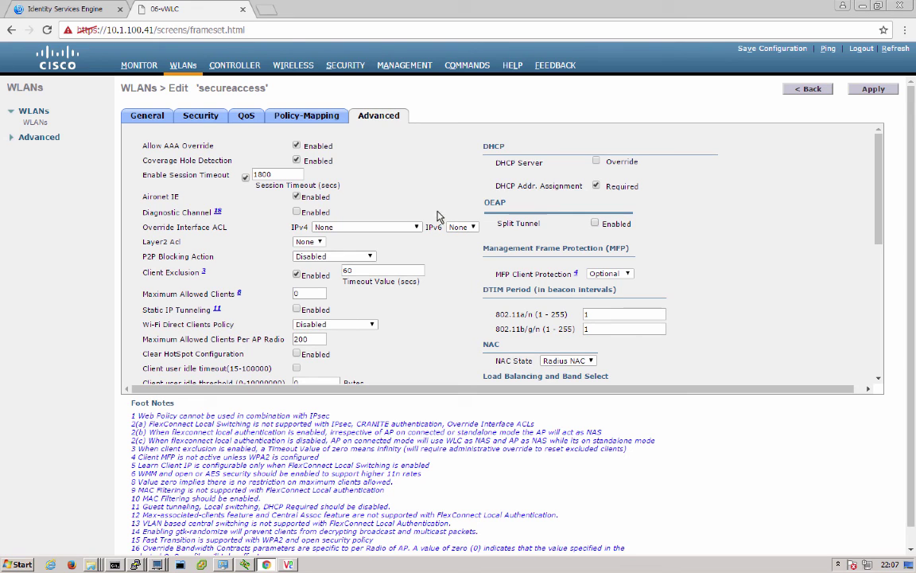
- Check the controller's RADIUS authentication and accounting servers, including 10.1.100.21 on port 1813
left_click(348, 65)
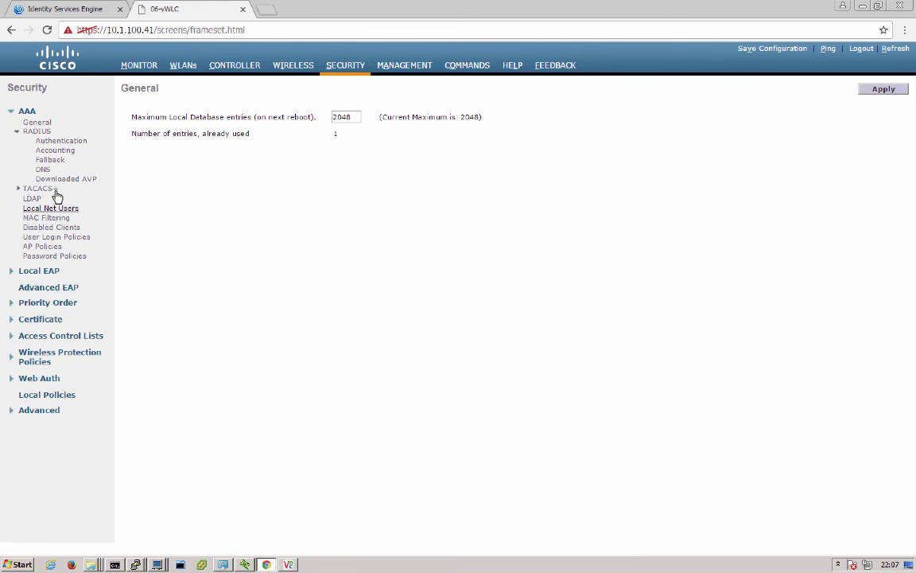
left_click(56, 141)
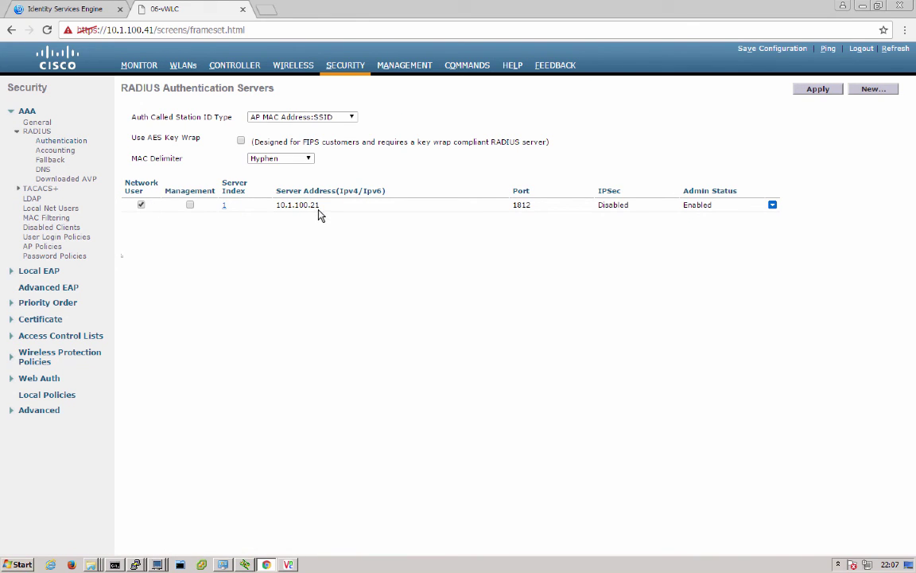
left_click(61, 154)
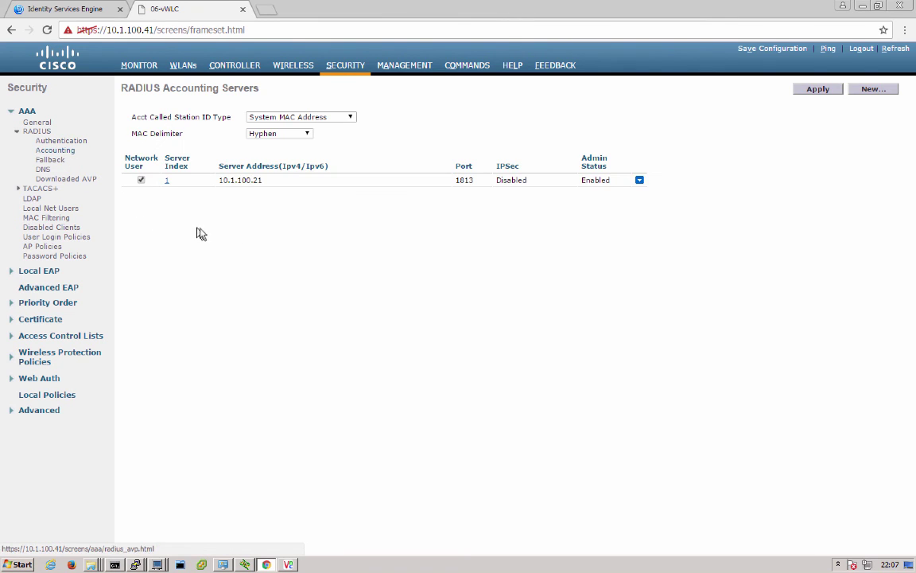